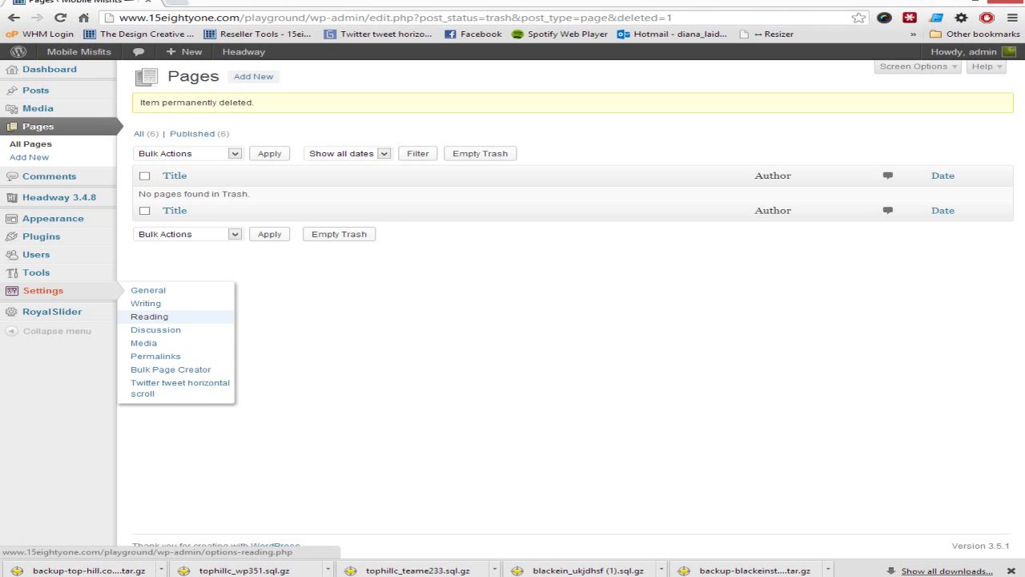
Set a static front page with Home as front page and Blog as posts page, and discourage search engines from indexing the site
{"action": "left_click", "coordinate": [149, 316]}
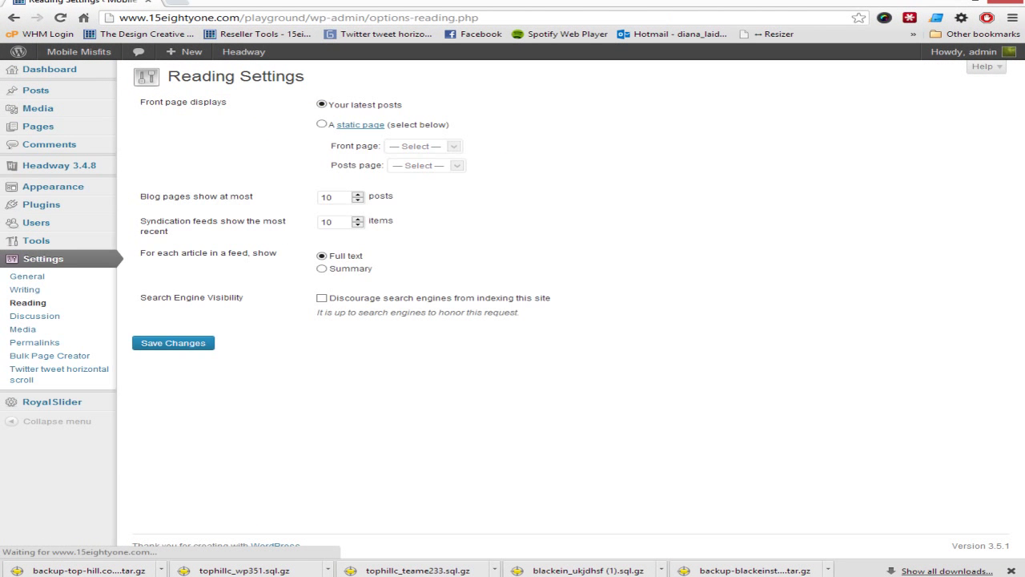
{"action": "left_click", "coordinate": [321, 124]}
{"action": "left_click", "coordinate": [423, 146]}
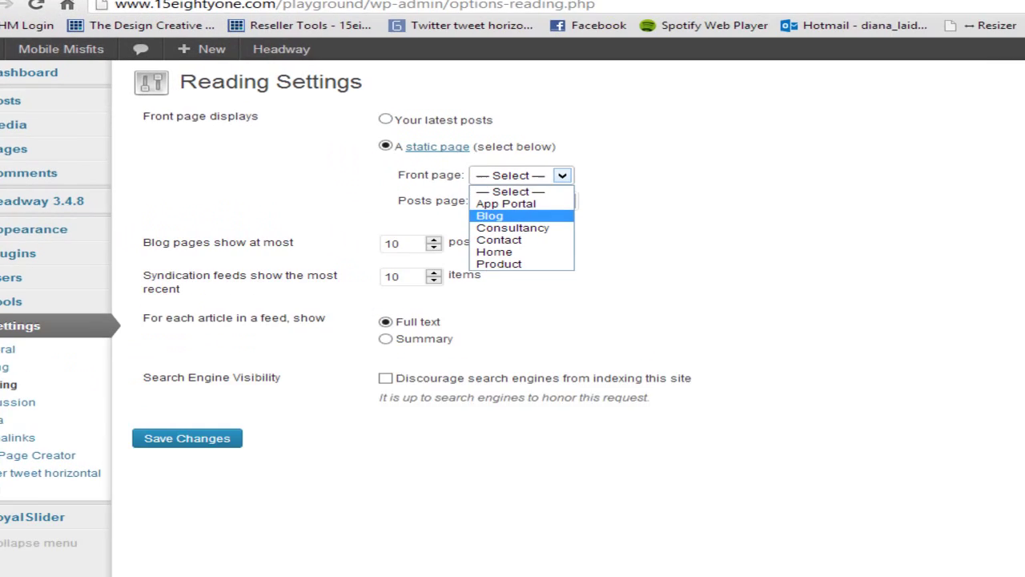
{"action": "left_click", "coordinate": [494, 251]}
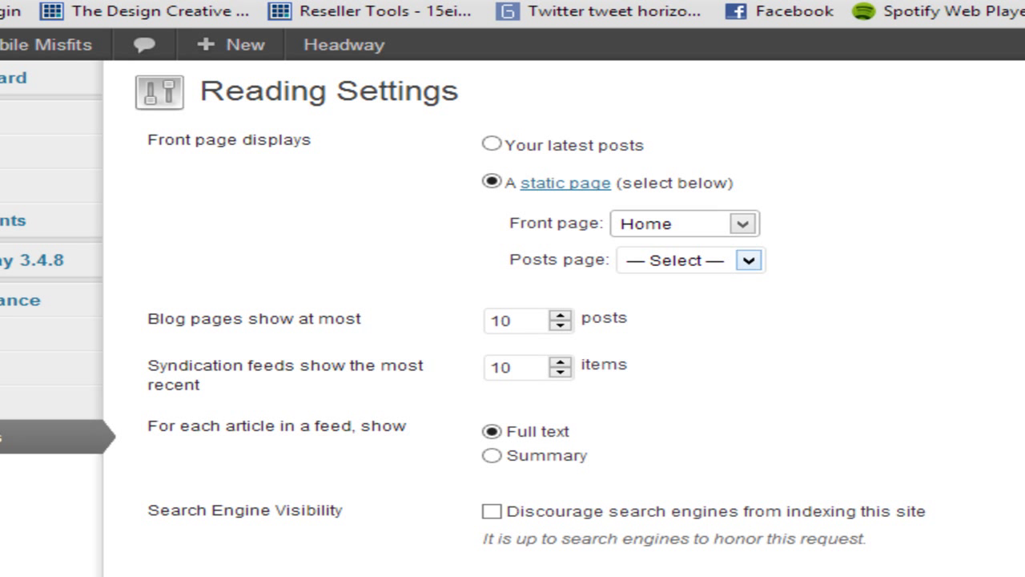
{"action": "left_click", "coordinate": [748, 260]}
{"action": "left_click", "coordinate": [645, 317]}
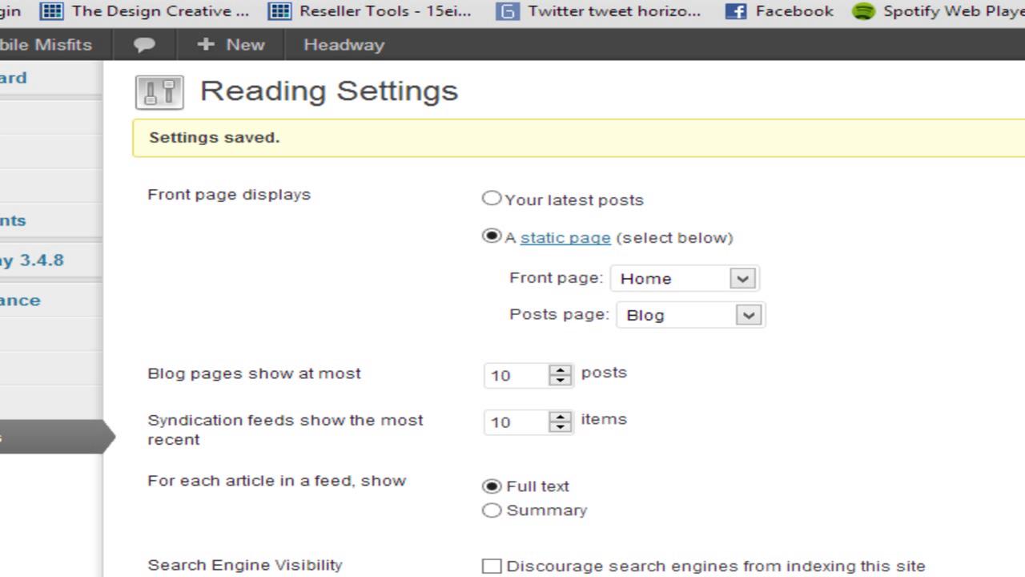
{"action": "left_click", "coordinate": [492, 565]}
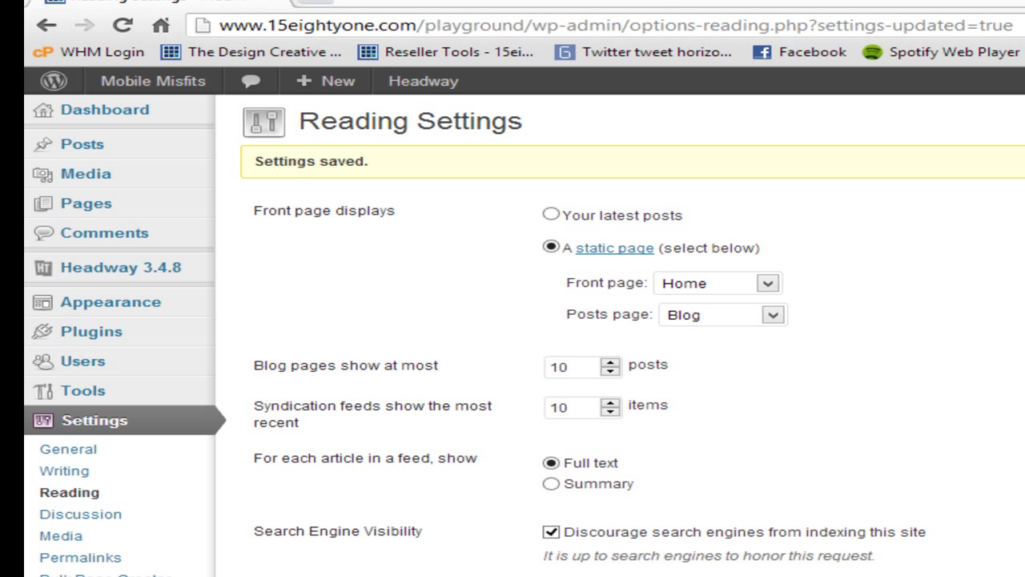
Open the Headway options and enter the license key
{"action": "mouse_move", "coordinate": [120, 267]}
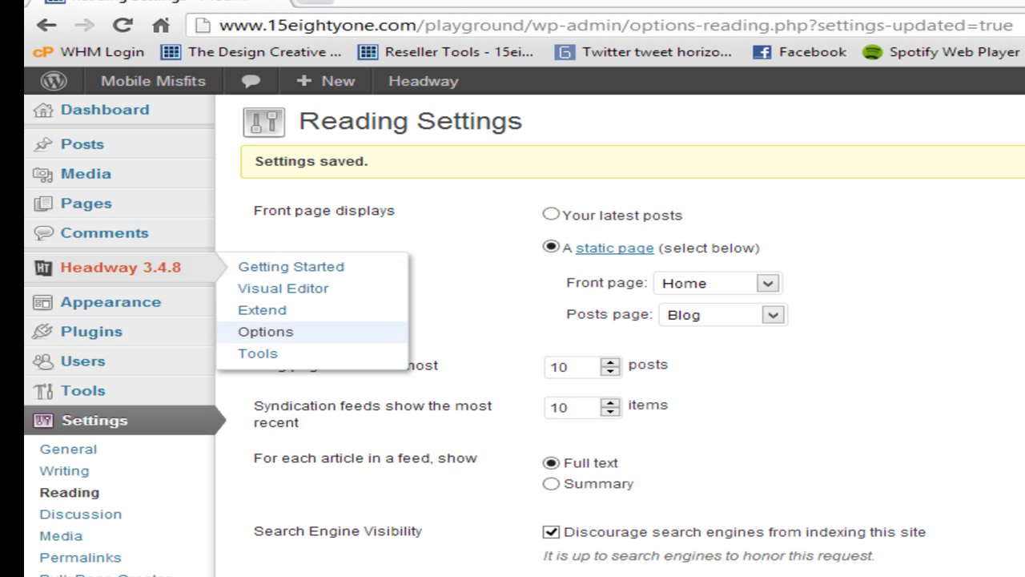
{"action": "left_click", "coordinate": [265, 330]}
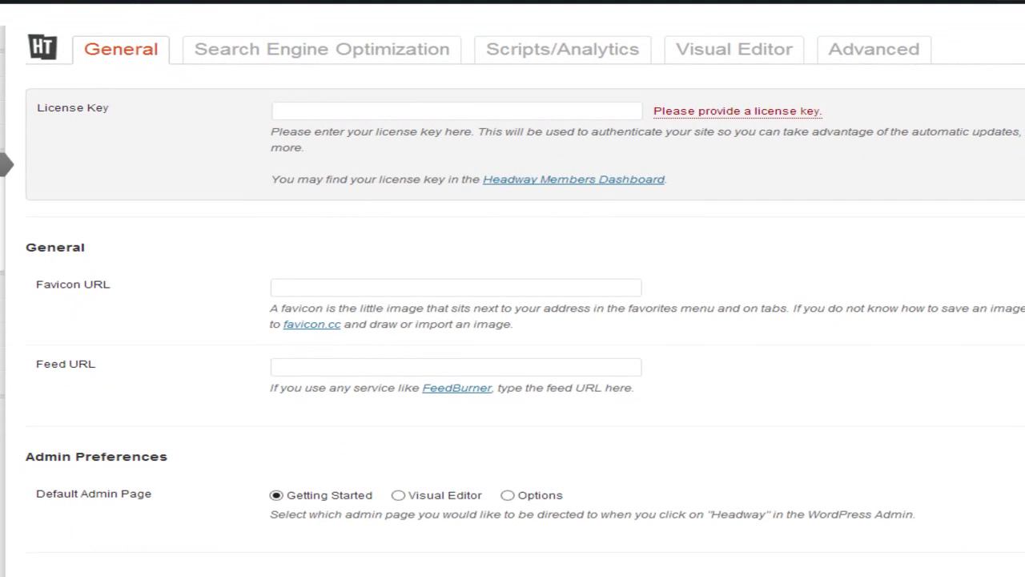
{"action": "left_click", "coordinate": [277, 110]}
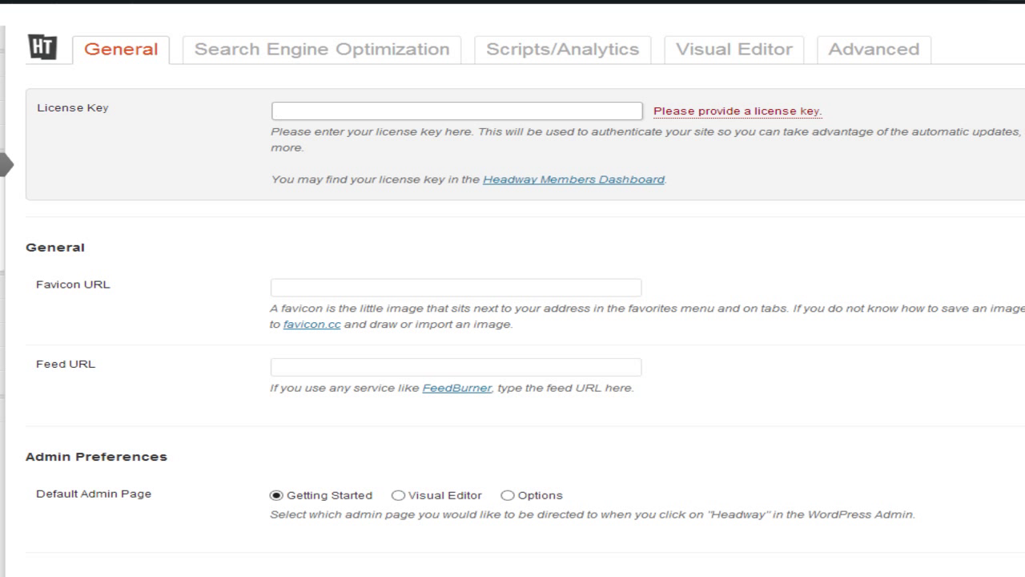
{"action": "left_click", "coordinate": [277, 111]}
{"action": "key", "text": "ctrl+v"}
{"action": "key", "text": "Tab"}
{"action": "key", "text": "Tab"}
Set Headway's default admin page to Visual Editor and save the general options
{"action": "left_click", "coordinate": [398, 495]}
{"action": "scroll", "coordinate": [513, 320], "scroll_direction": "down", "scroll_amount": 3}
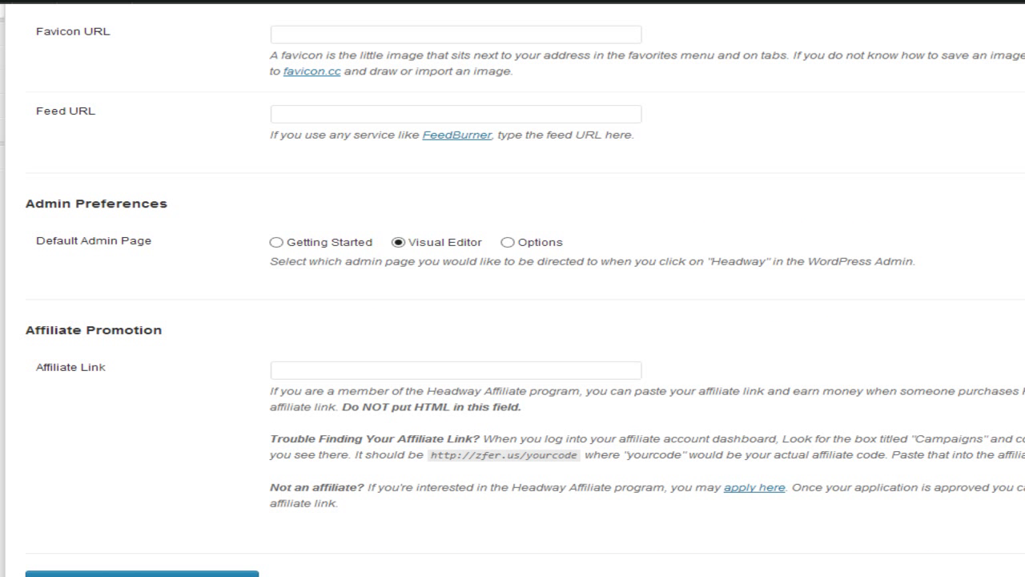
{"action": "scroll", "coordinate": [512, 288], "scroll_direction": "up", "scroll_amount": 2}
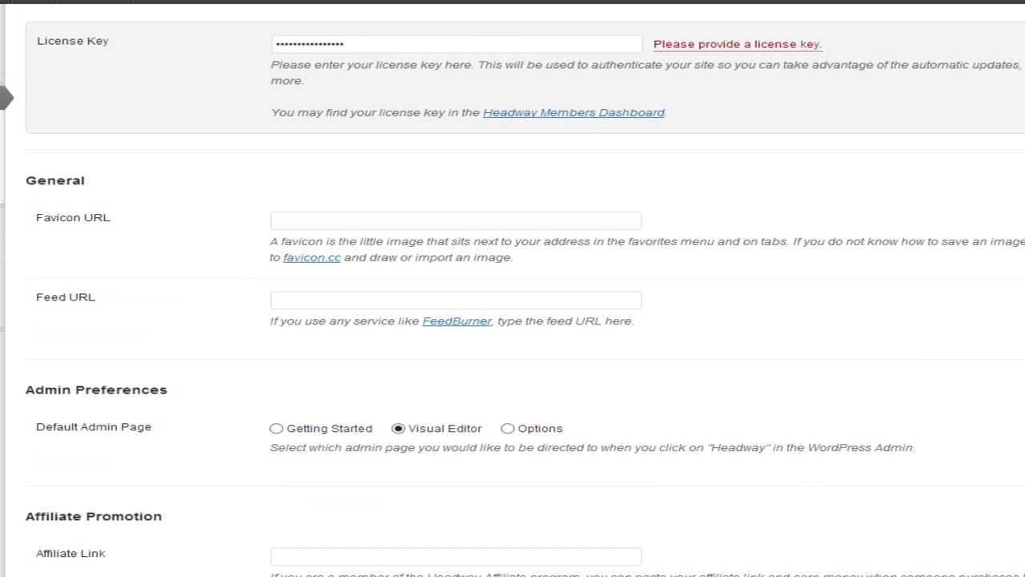
{"action": "scroll", "coordinate": [513, 288], "scroll_direction": "up", "scroll_amount": 1}
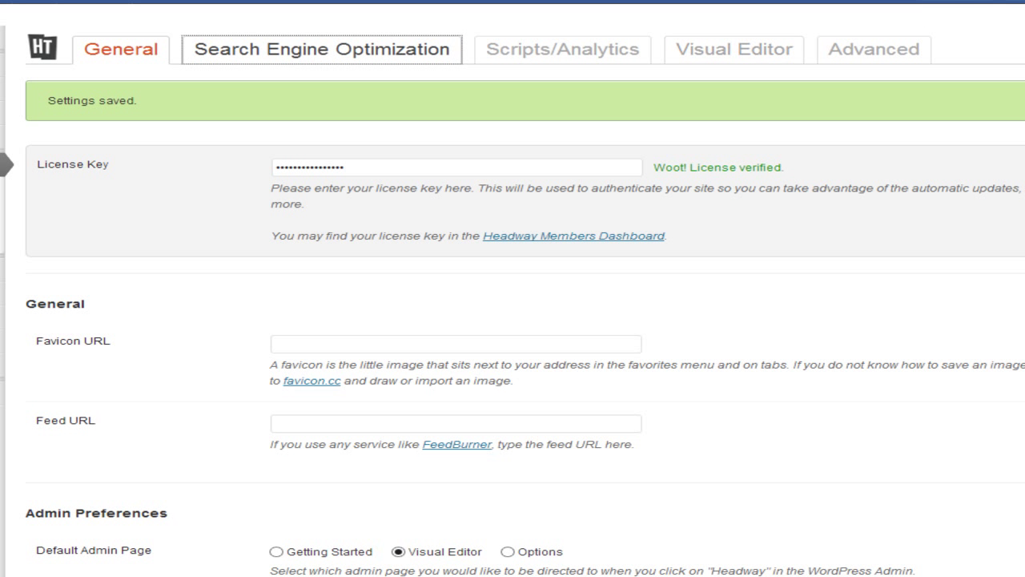
Look through the SEO and Scripts/Analytics options, then disable tooltips in the Visual Editor options
{"action": "left_click", "coordinate": [322, 49]}
{"action": "left_click", "coordinate": [562, 49]}
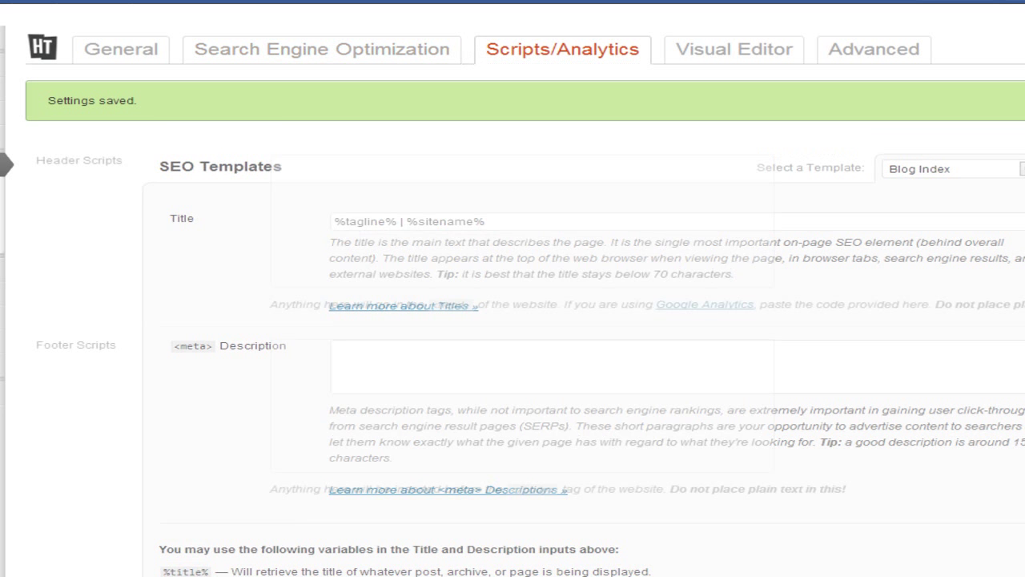
{"action": "left_click", "coordinate": [733, 49]}
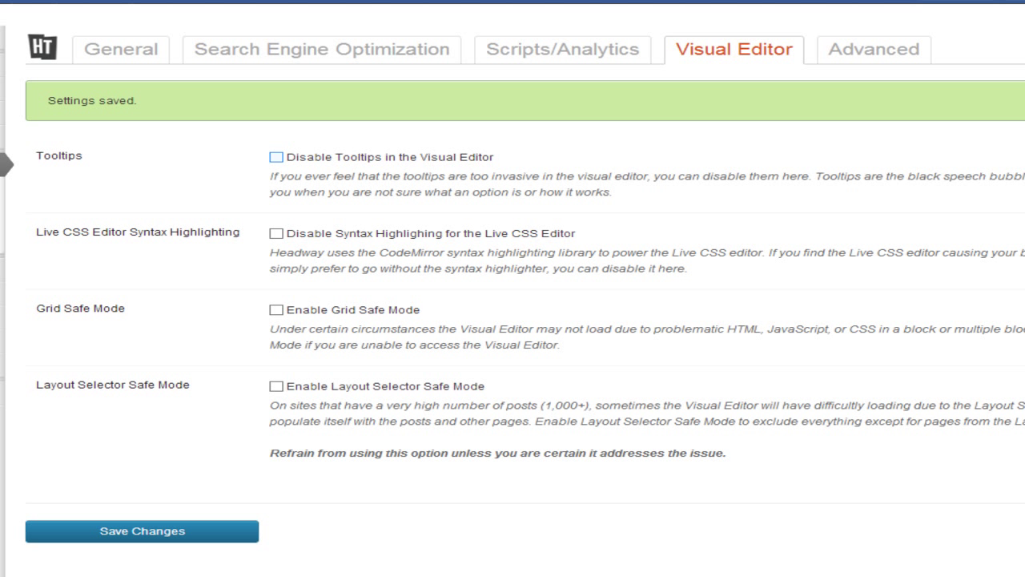
{"action": "left_click", "coordinate": [277, 157]}
{"action": "scroll", "coordinate": [513, 271], "scroll_direction": "down", "scroll_amount": 1}
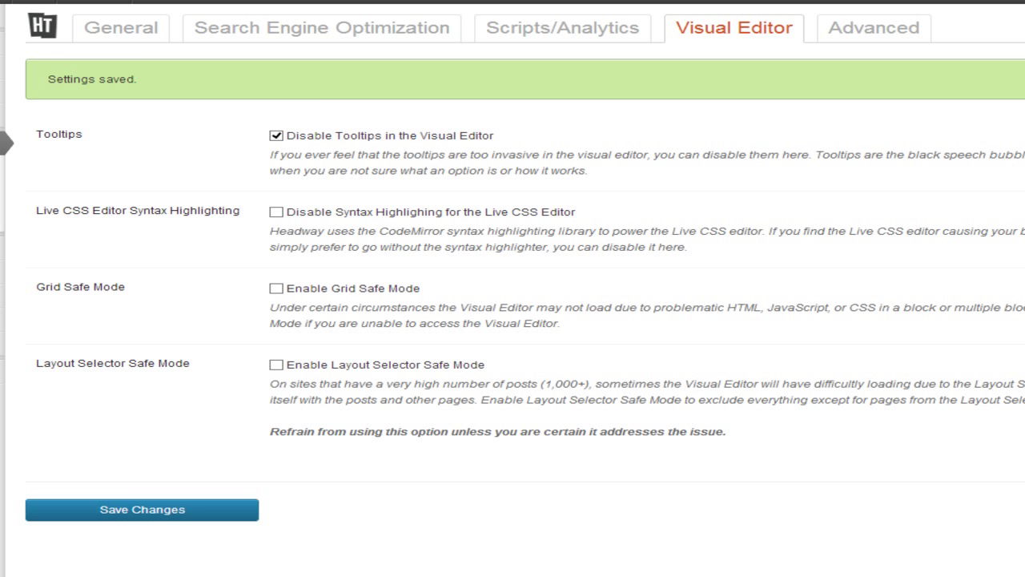
Open the Headway Visual Editor, dismiss the welcome tour and start the front page with an empty grid
{"action": "mouse_move", "coordinate": [173, 2]}
{"action": "mouse_move", "coordinate": [188, 18]}
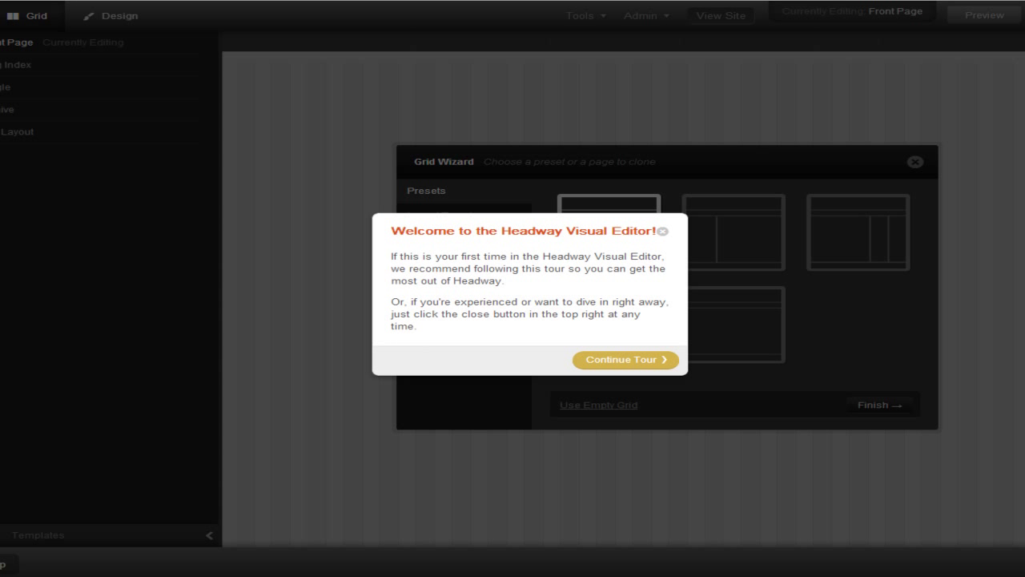
{"action": "left_click", "coordinate": [662, 231]}
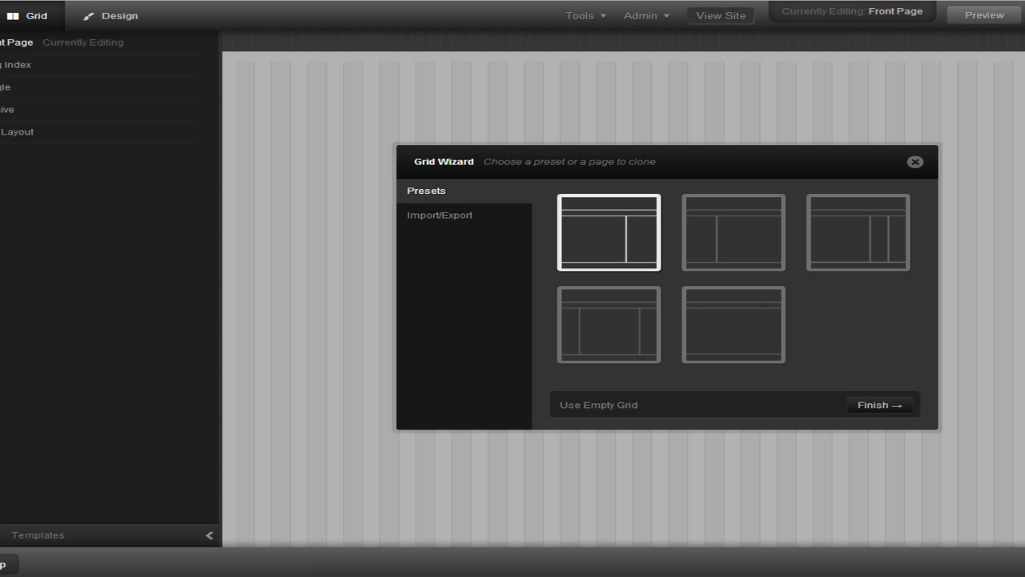
{"action": "left_click", "coordinate": [598, 404]}
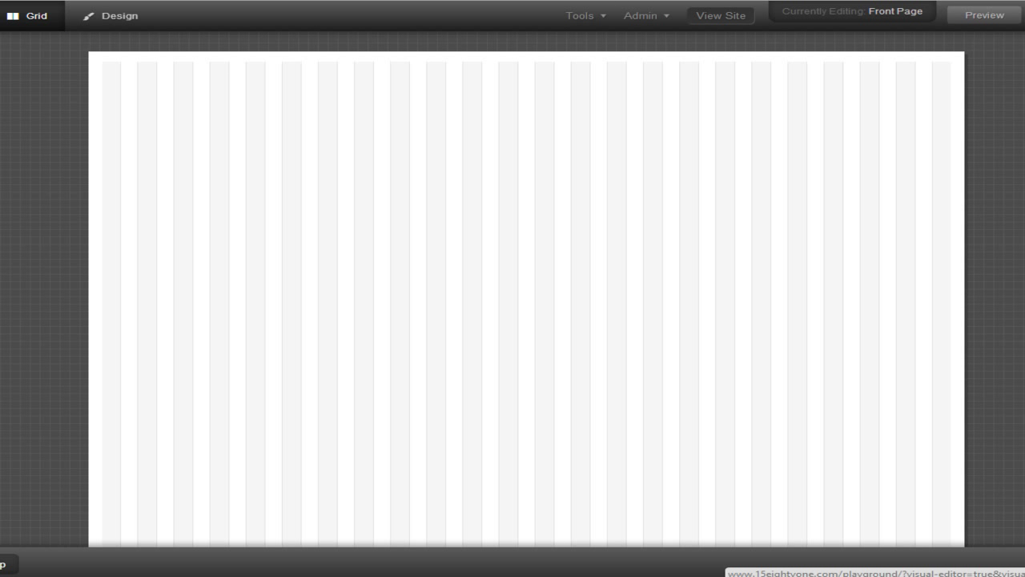
Set the grid's column width to 17px and gutter width to 24px, and view the Responsive Grid settings
{"action": "left_click", "coordinate": [7, 563]}
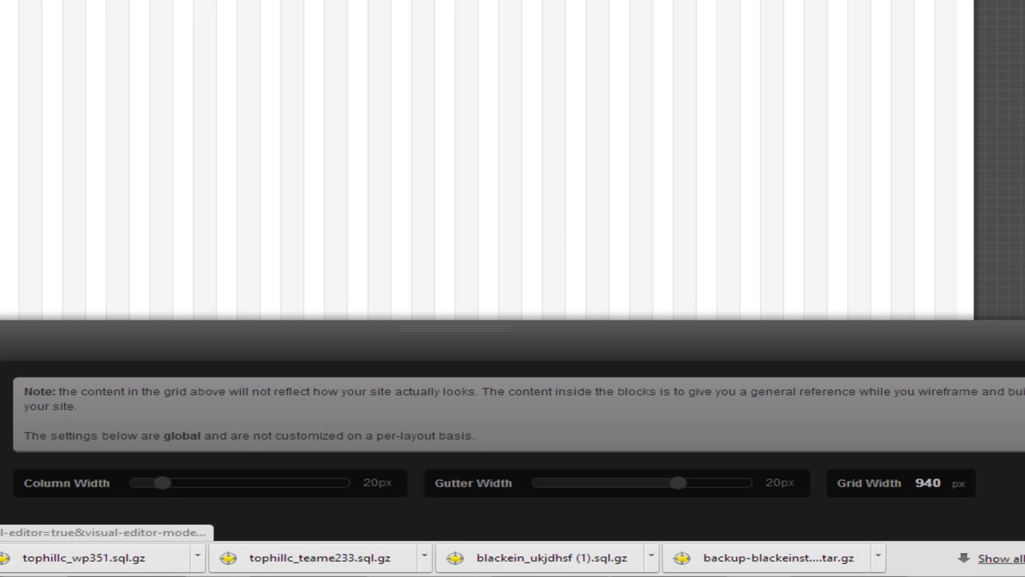
{"action": "left_click_drag", "start_coordinate": [162, 482], "coordinate": [155, 482]}
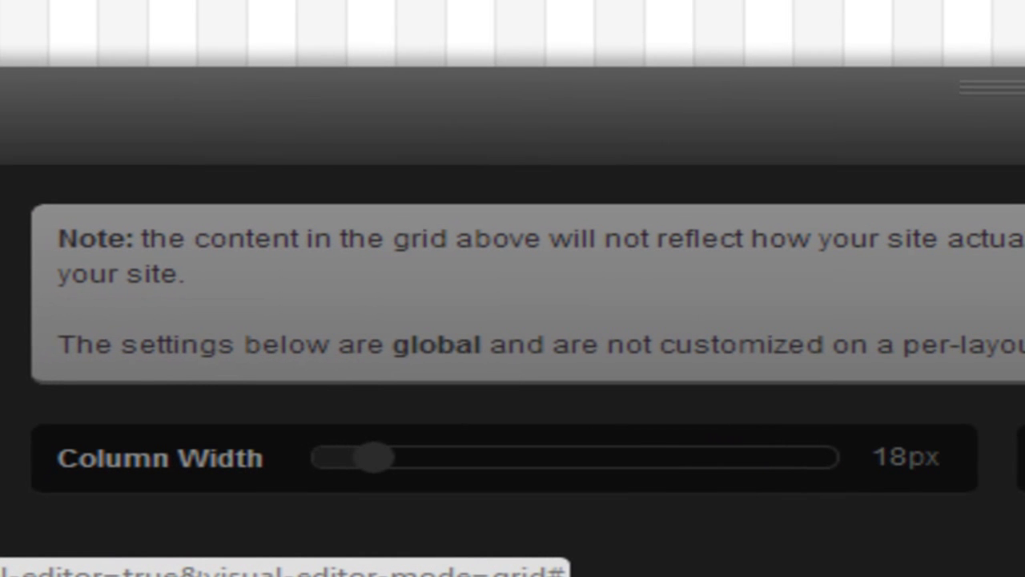
{"action": "left_click_drag", "start_coordinate": [278, 467], "coordinate": [273, 468]}
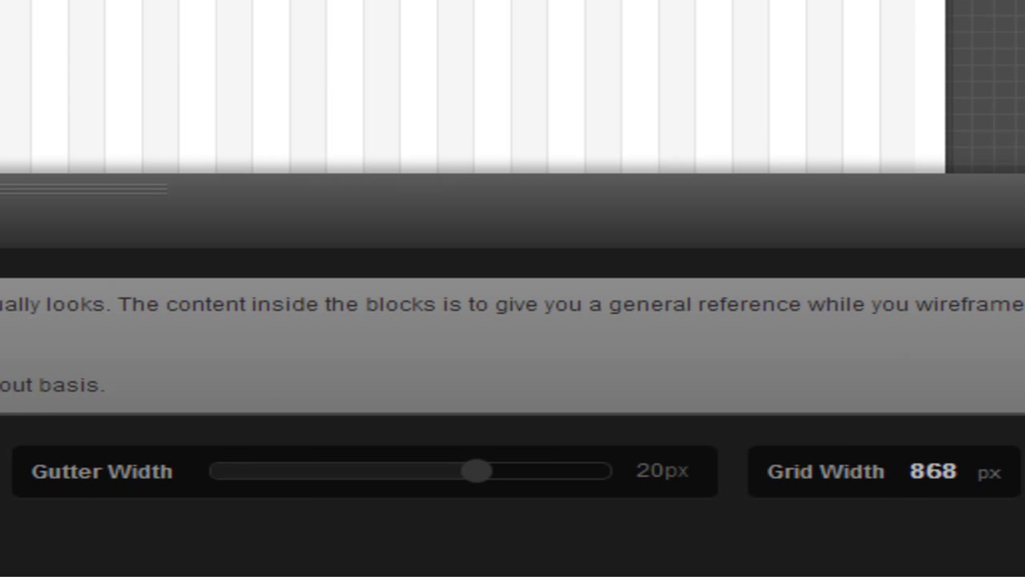
{"action": "left_click_drag", "start_coordinate": [477, 471], "coordinate": [530, 471]}
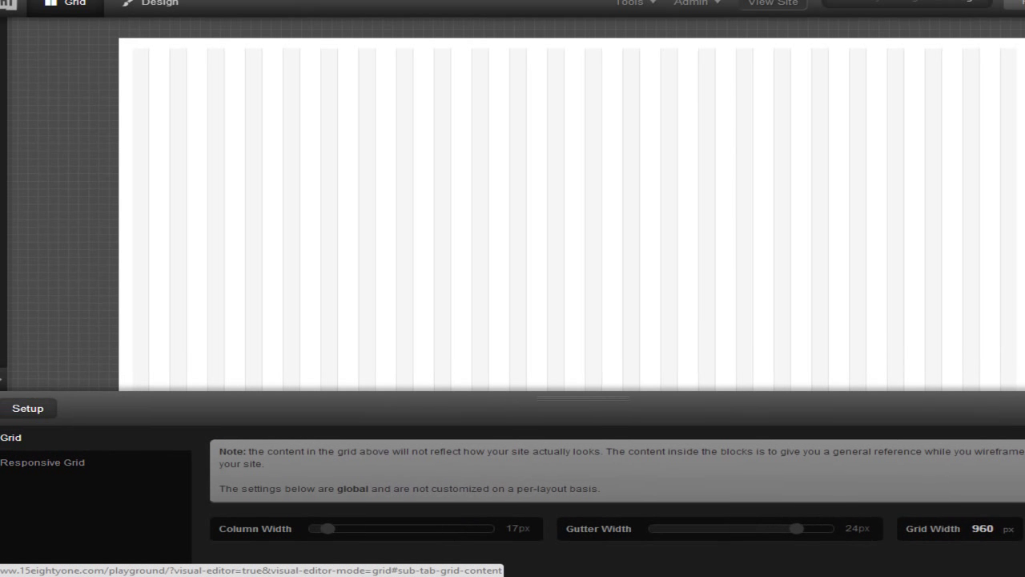
{"action": "left_click", "coordinate": [43, 462]}
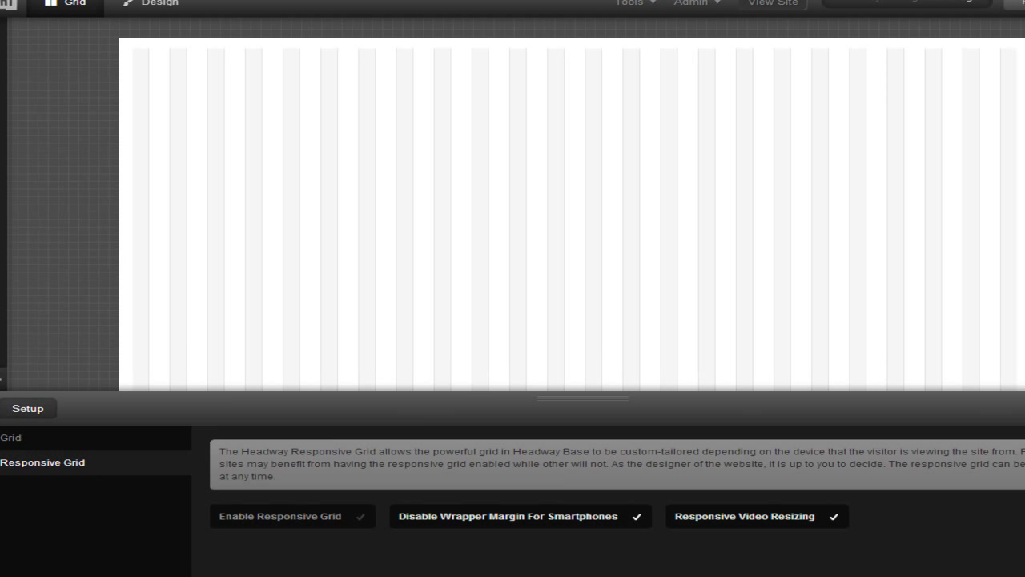
{"action": "left_click", "coordinate": [11, 437]}
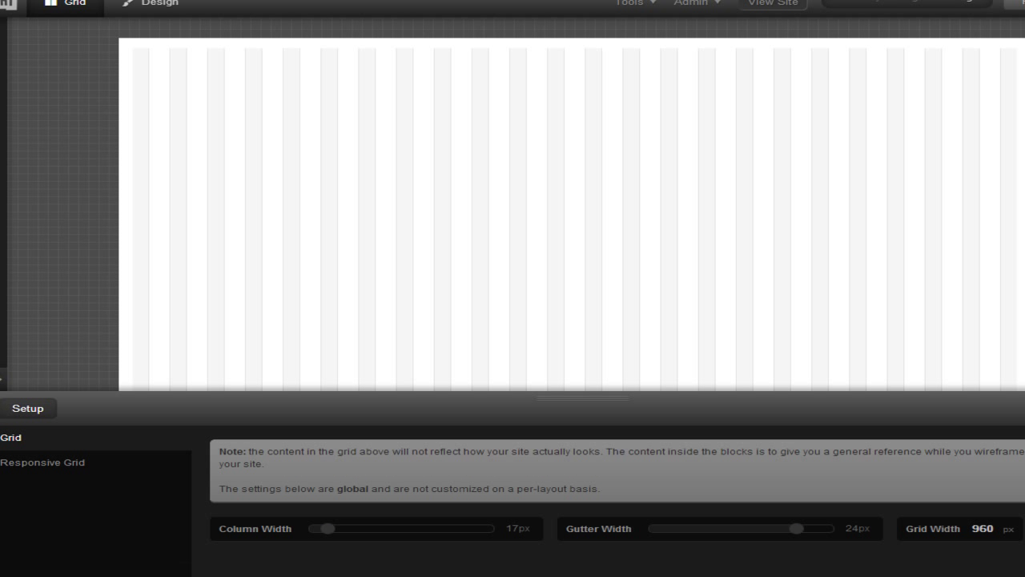
{"action": "left_click", "coordinate": [43, 462]}
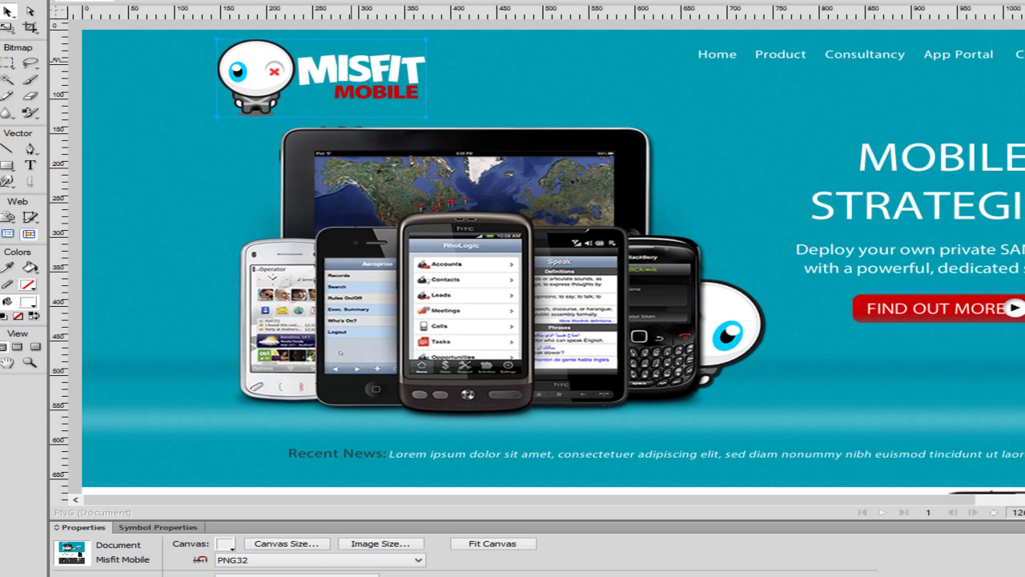
Inspect the logo and navigation text at the top of the Misfit Mobile.fw.png mockup
{"action": "left_click", "coordinate": [780, 54]}
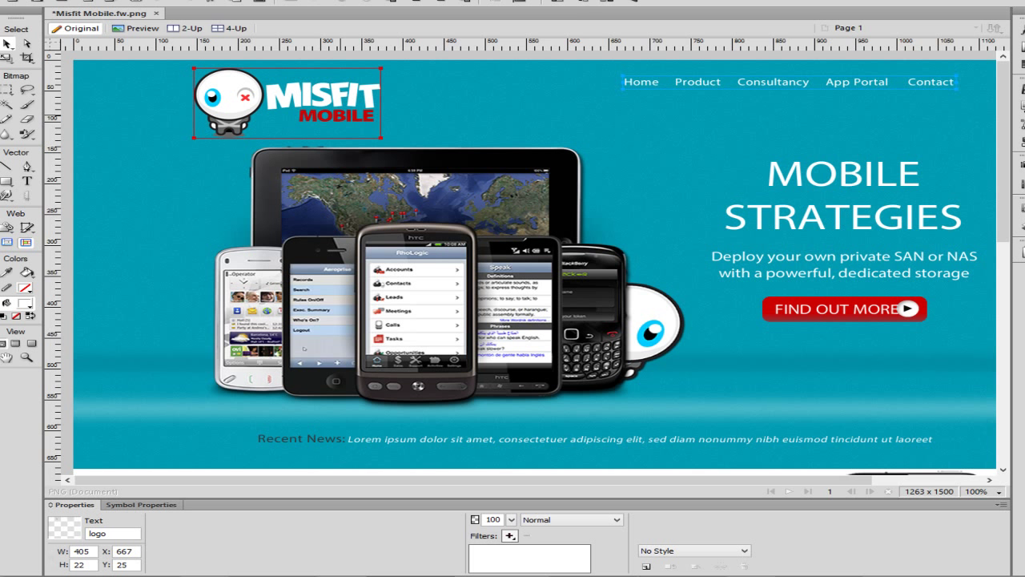
{"action": "left_click", "coordinate": [340, 95]}
{"action": "left_click", "coordinate": [642, 83]}
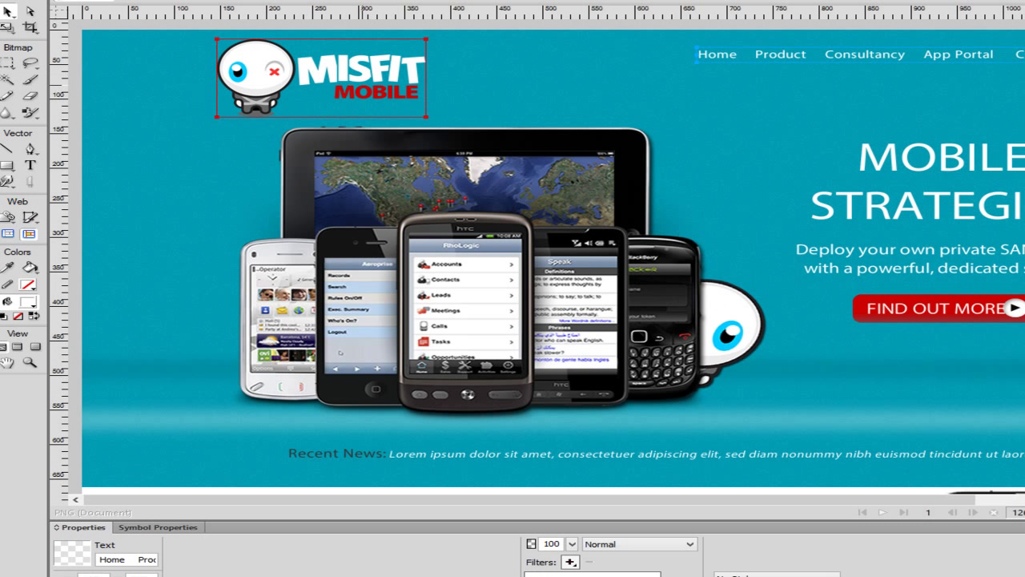
{"action": "left_click", "coordinate": [352, 84]}
{"action": "left_click", "coordinate": [738, 58]}
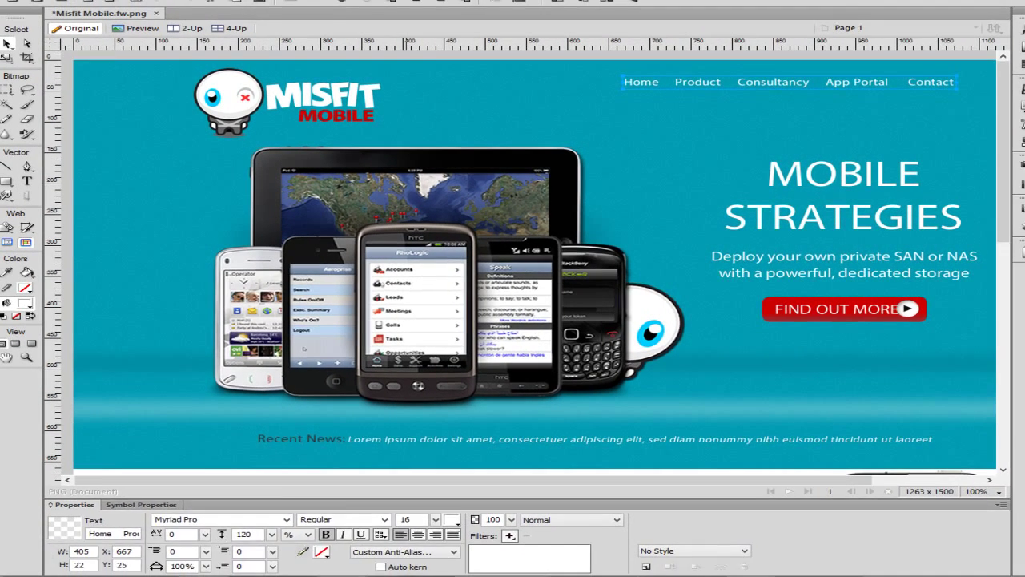
Switch back to the Visual Editor and draw a Header block about 10 columns wide in the grid's upper-left corner
{"action": "mouse_move", "coordinate": [304, 576]}
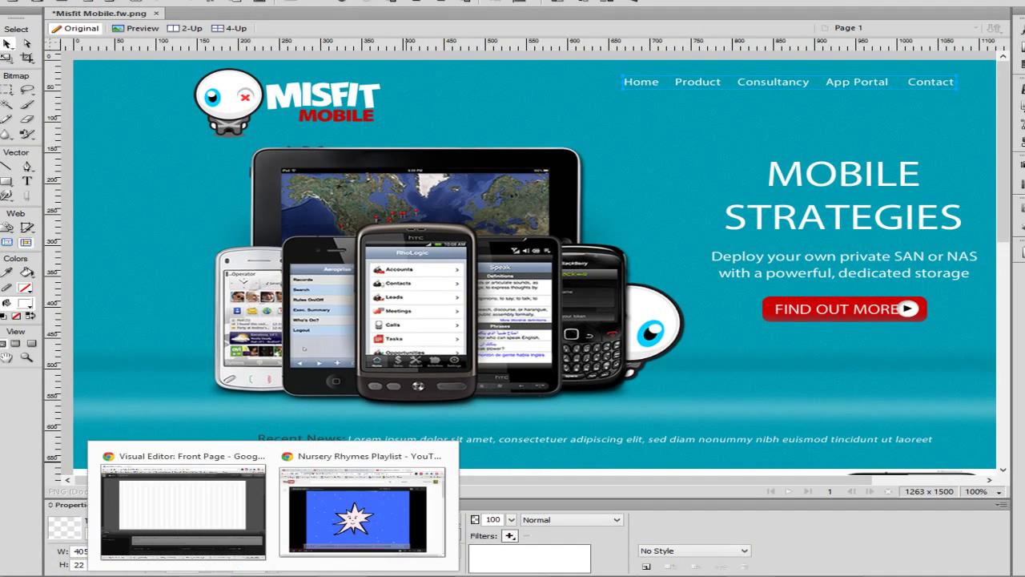
{"action": "left_click", "coordinate": [182, 509]}
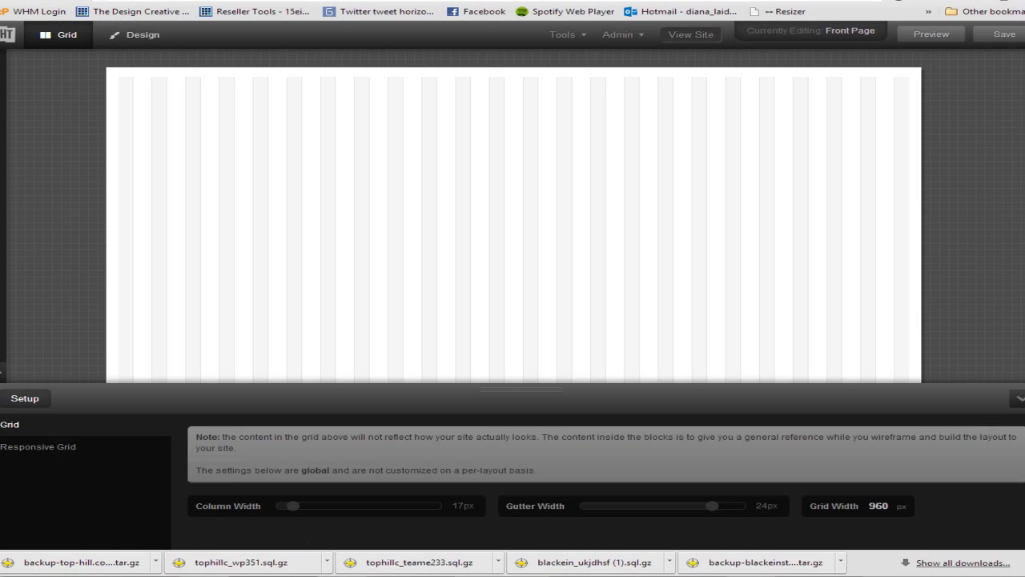
{"action": "left_click_drag", "start_coordinate": [120, 77], "coordinate": [437, 164]}
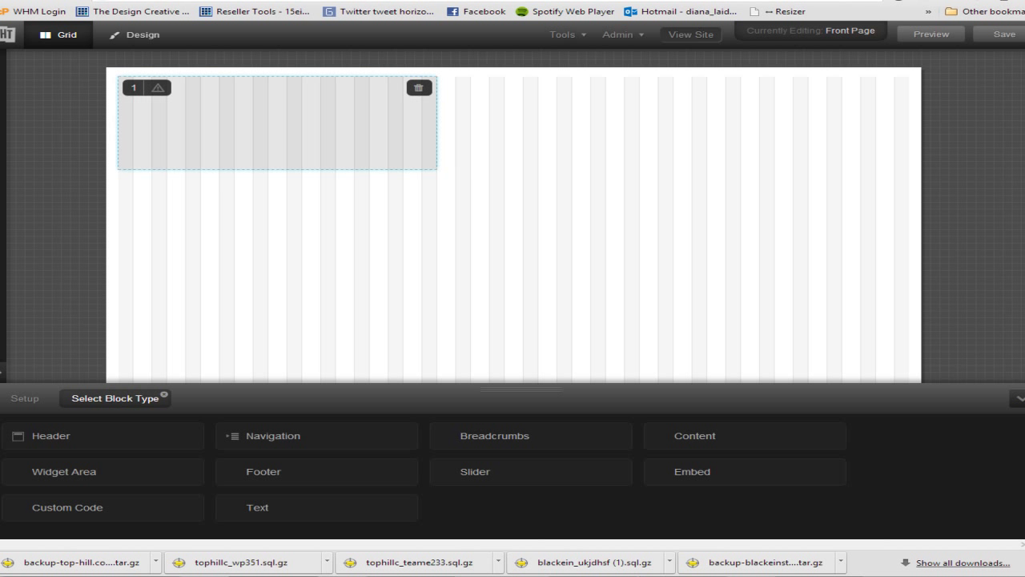
{"action": "left_click", "coordinate": [51, 436]}
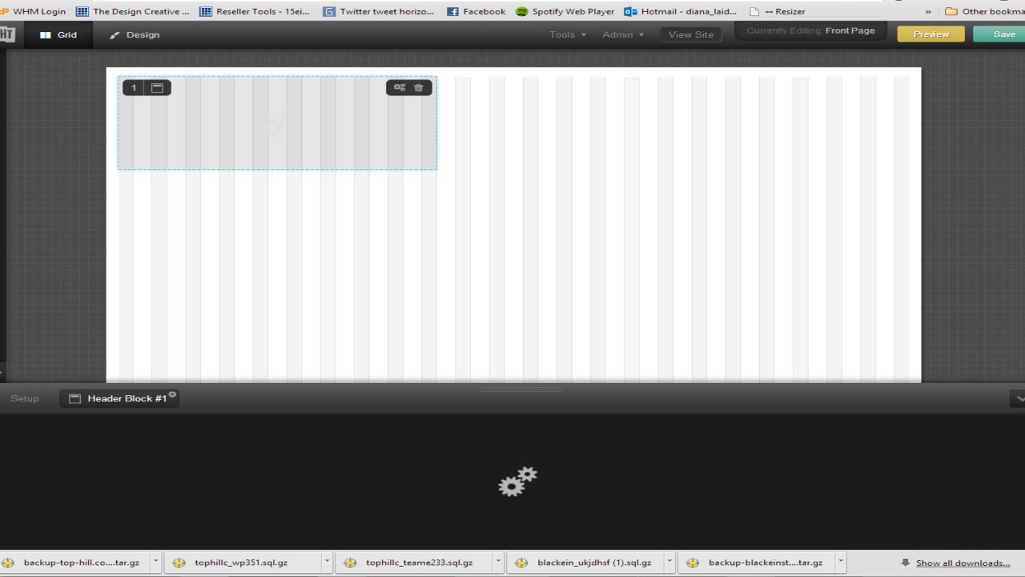
Upload logo.png from the assets folder as the header image using its file URL, and disable automatic resizing of the header image
{"action": "left_click", "coordinate": [317, 437]}
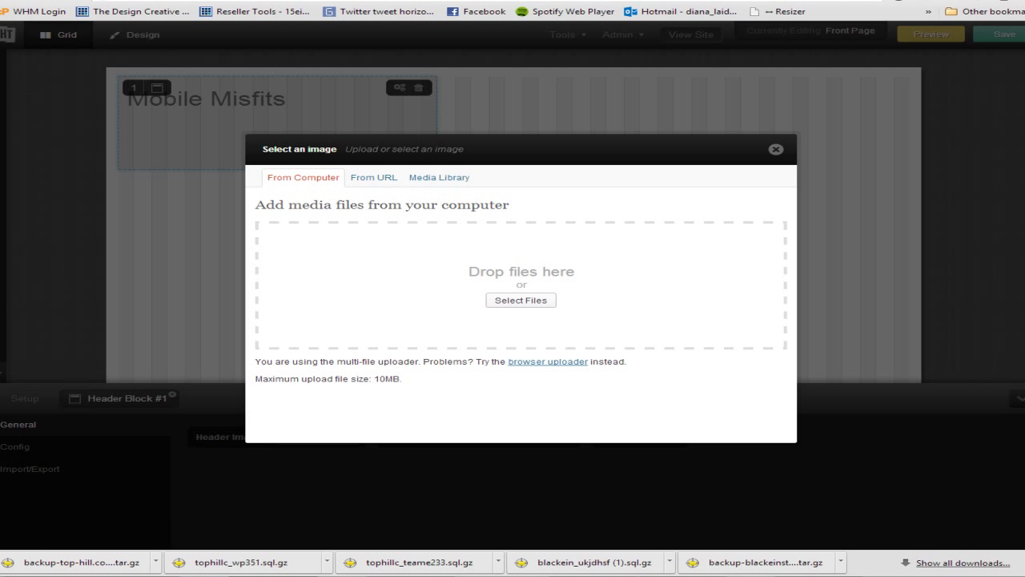
{"action": "left_click", "coordinate": [521, 300]}
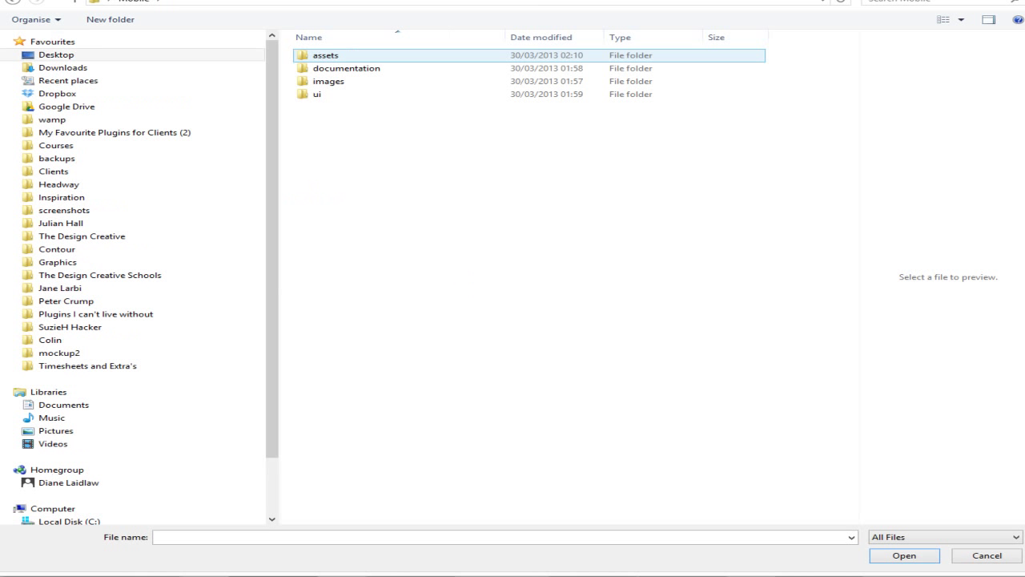
{"action": "double_click", "coordinate": [397, 55]}
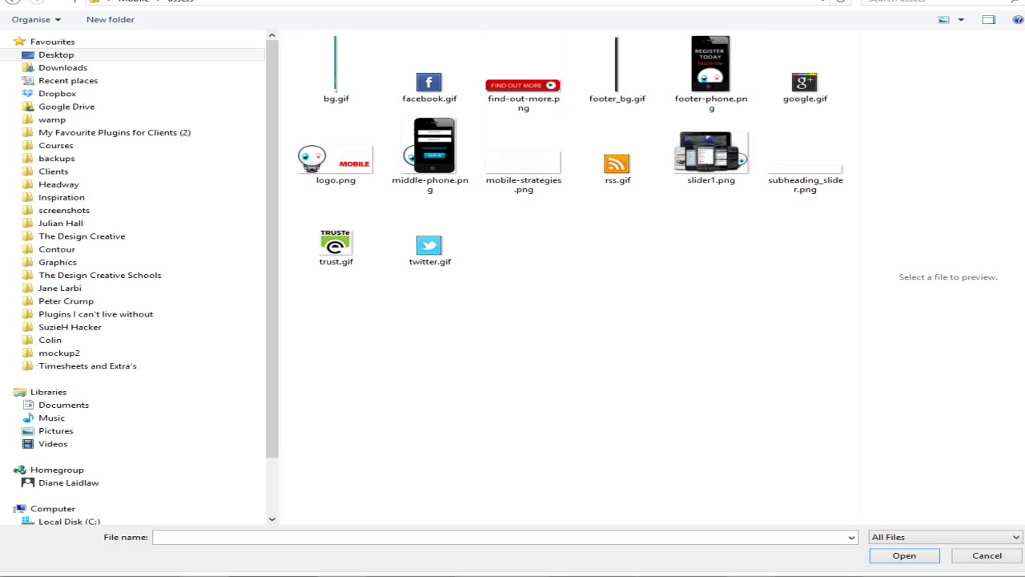
{"action": "double_click", "coordinate": [336, 160]}
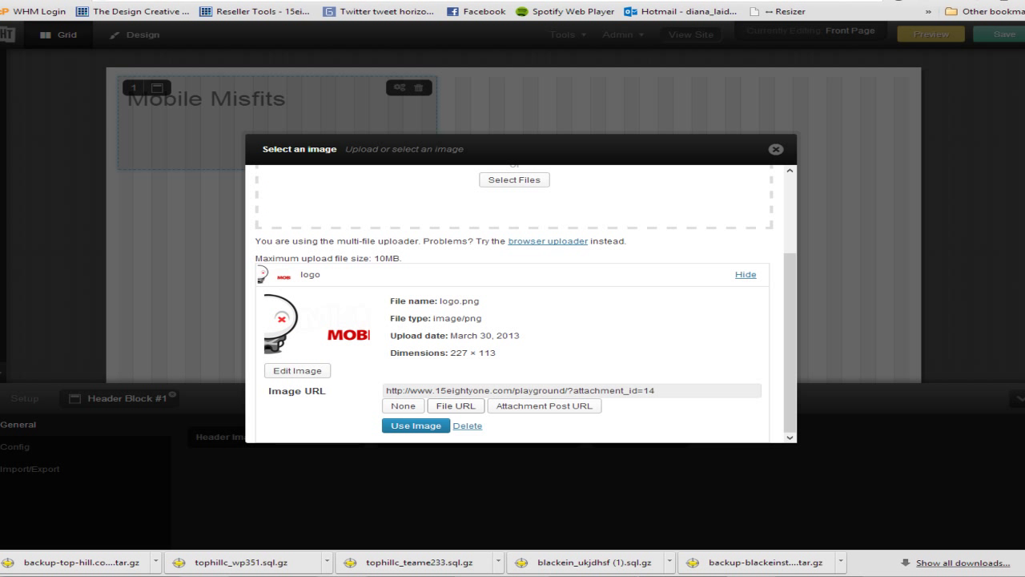
{"action": "left_click", "coordinate": [455, 390]}
{"action": "left_click", "coordinate": [456, 405]}
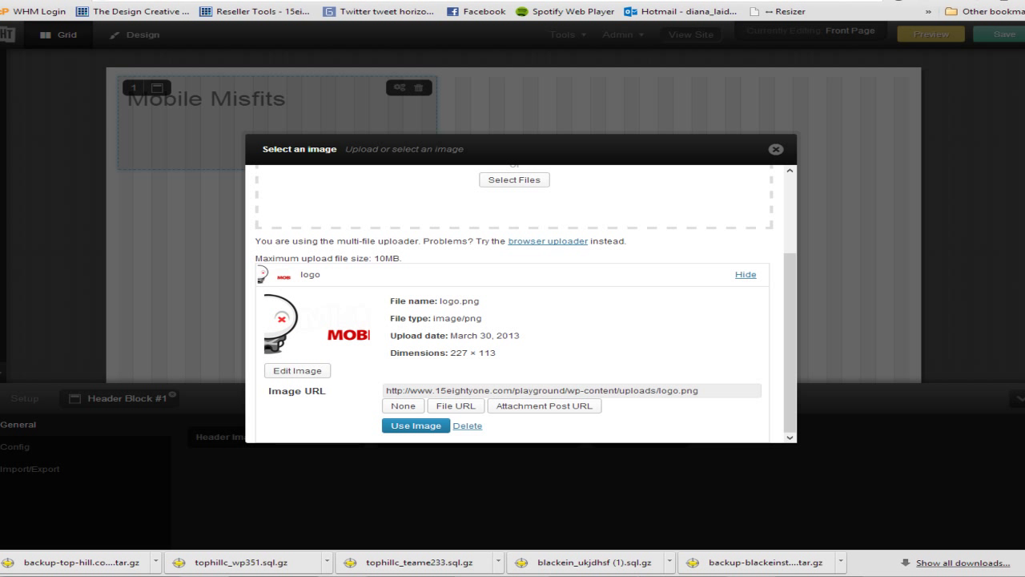
{"action": "left_click", "coordinate": [415, 425]}
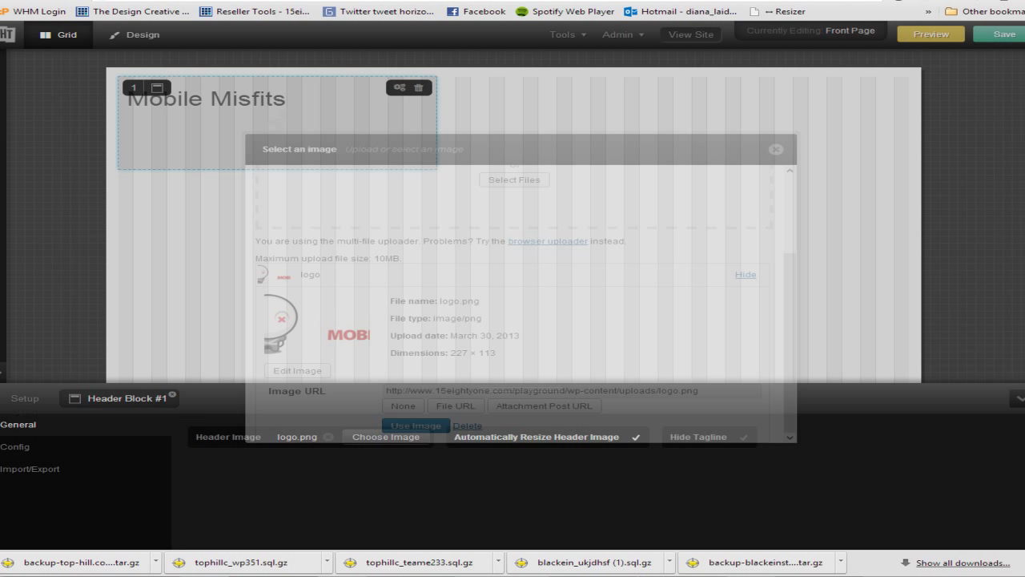
{"action": "left_click", "coordinate": [547, 437]}
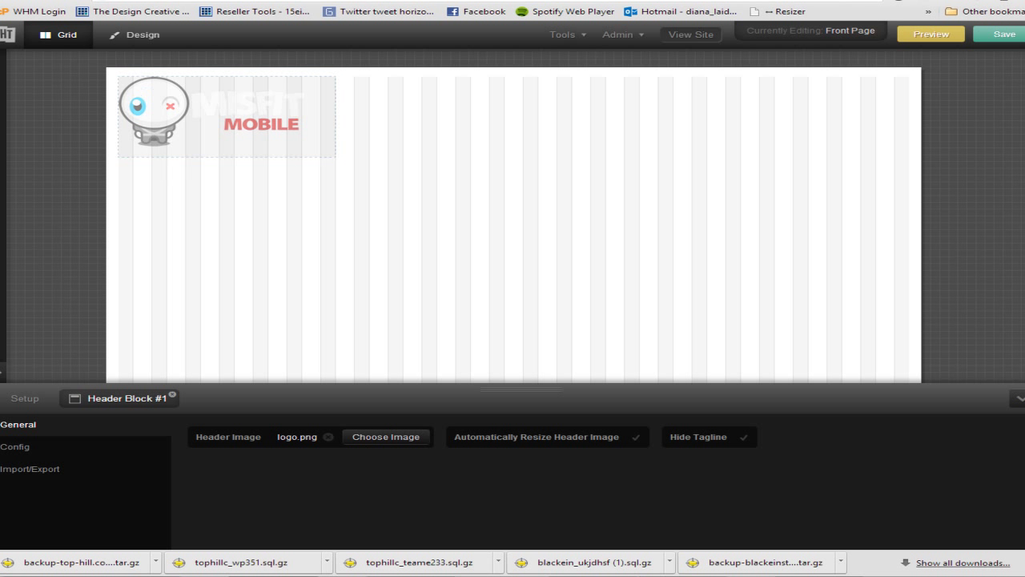
Draw a Navigation block about 17 columns wide beside the logo, reaching the grid's last column
{"action": "mouse_move", "coordinate": [355, 77]}
{"action": "left_mouse_down"}
{"action": "mouse_move", "coordinate": [572, 107]}
{"action": "mouse_move", "coordinate": [910, 108]}
{"action": "left_mouse_up"}
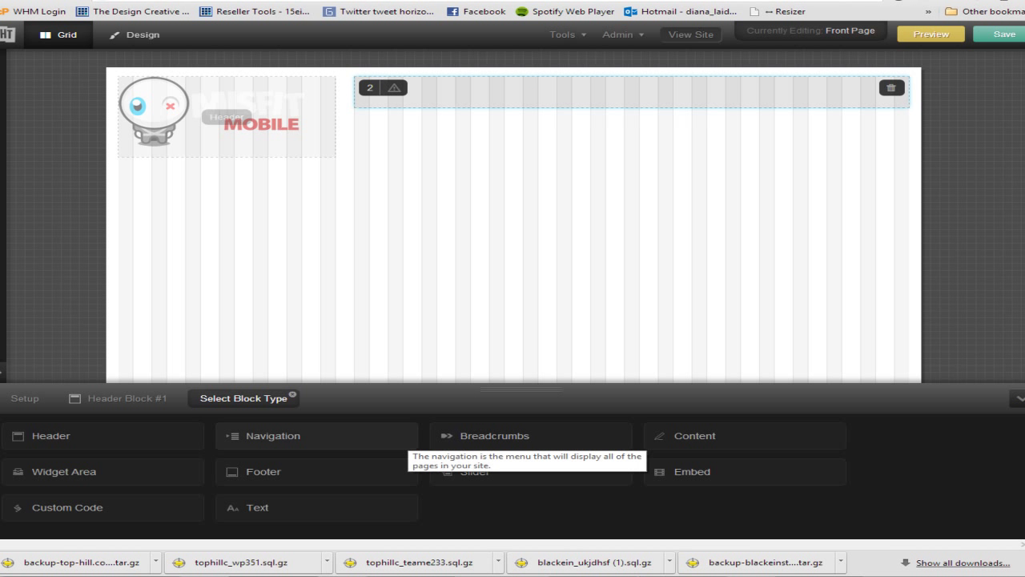
{"action": "left_click", "coordinate": [396, 439]}
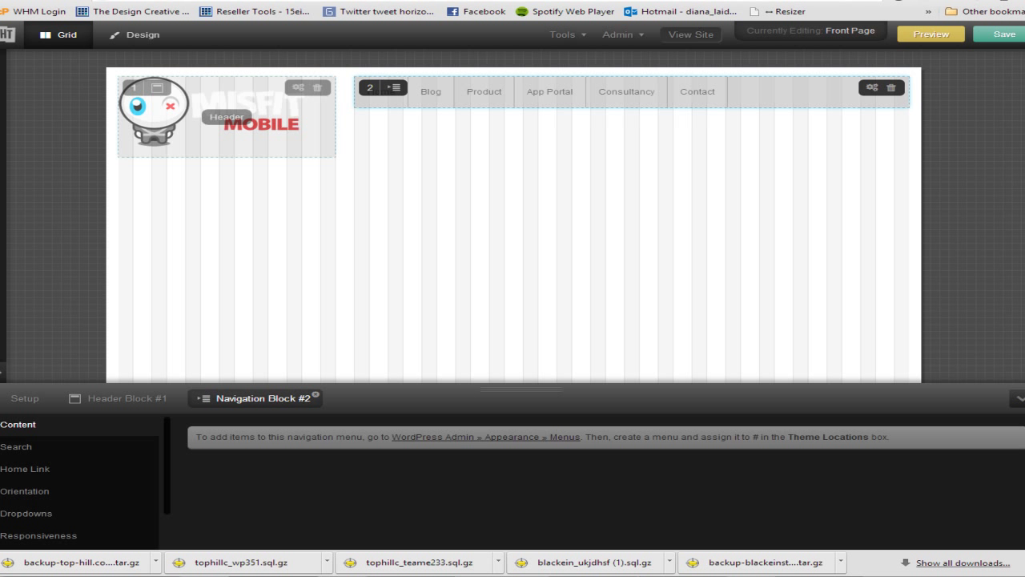
Set the Header block's alias to logo in its configuration options
{"action": "left_click", "coordinate": [298, 88]}
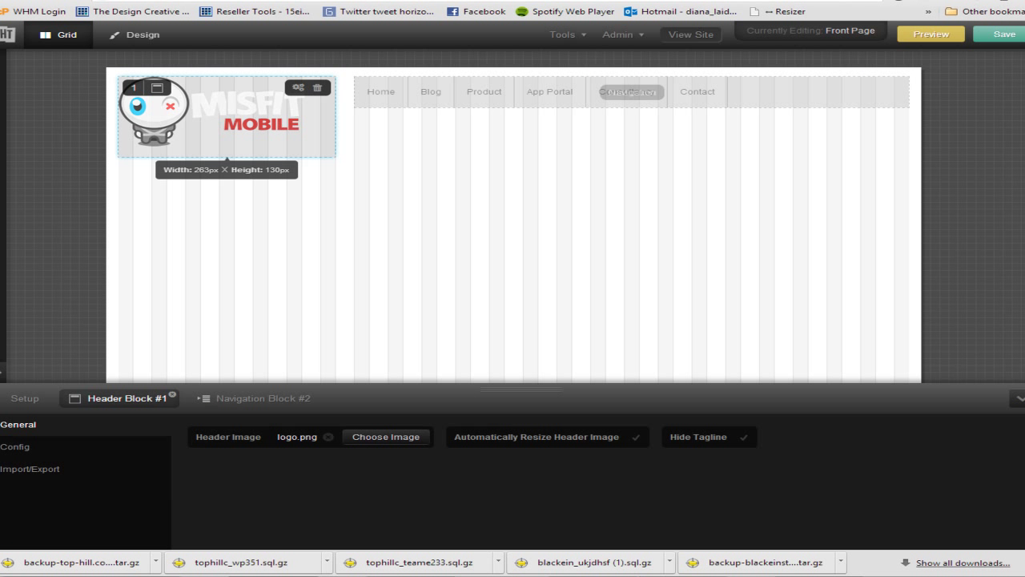
{"action": "left_click", "coordinate": [15, 446]}
{"action": "left_click", "coordinate": [456, 436]}
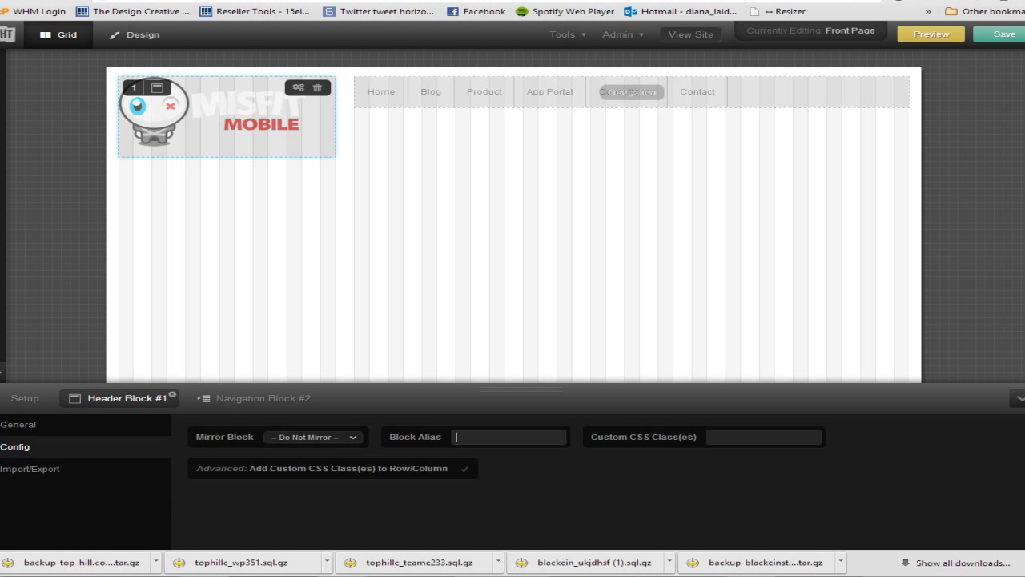
{"action": "type", "text": "logo"}
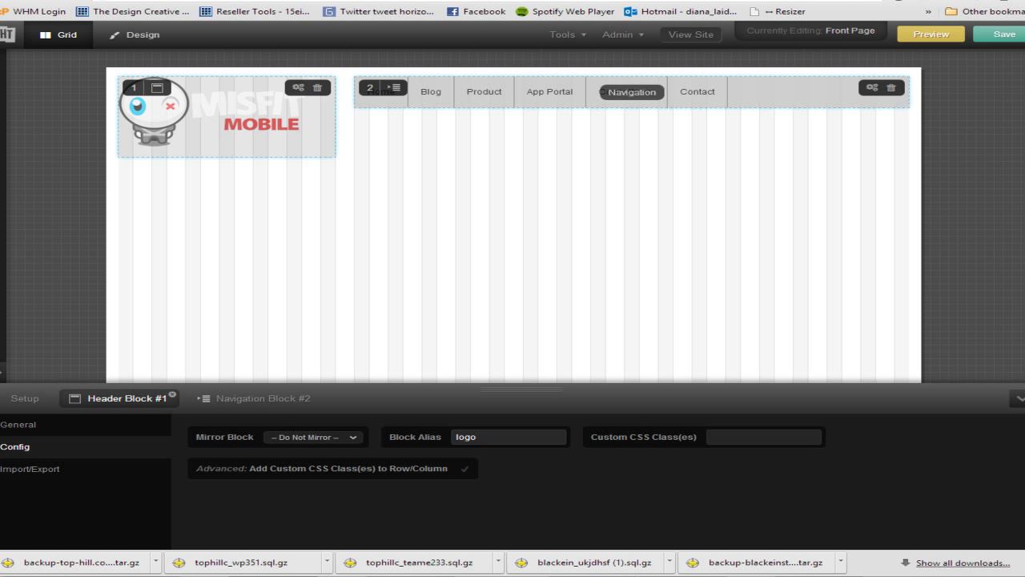
Set the Navigation block's orientation alignment to Right
{"action": "left_click", "coordinate": [629, 91]}
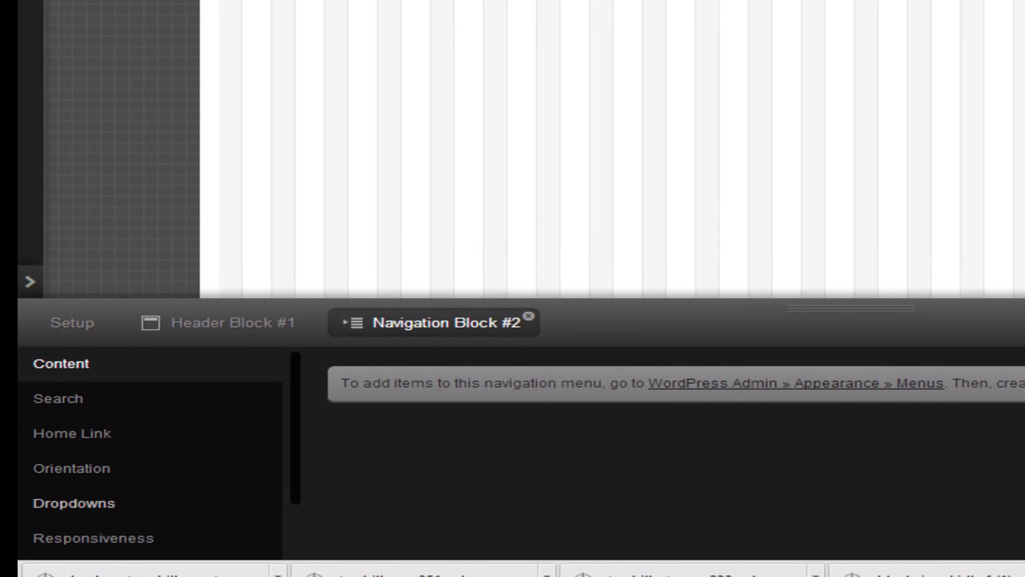
{"action": "left_click", "coordinate": [77, 442]}
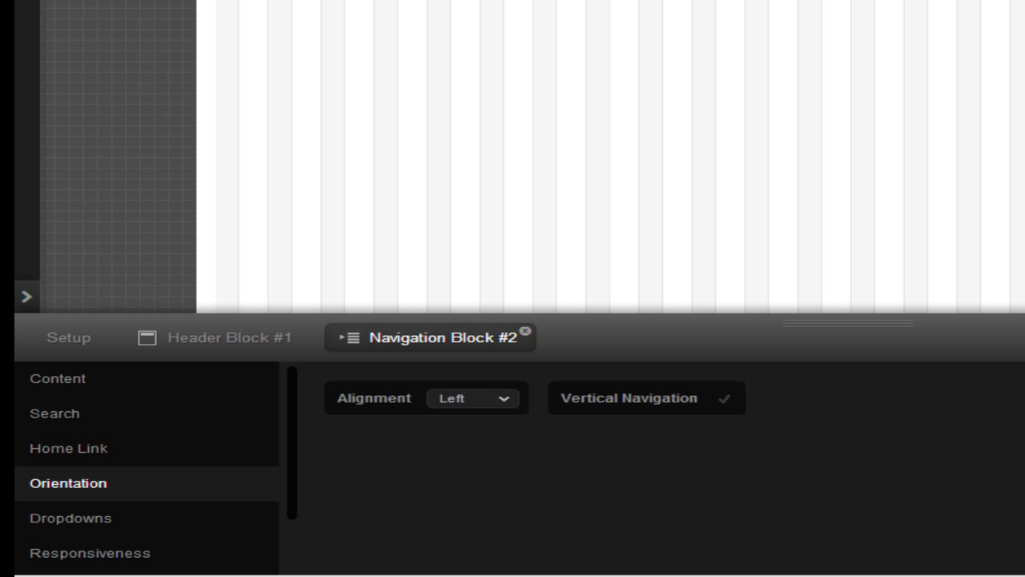
{"action": "left_click", "coordinate": [473, 398]}
{"action": "left_click", "coordinate": [456, 429]}
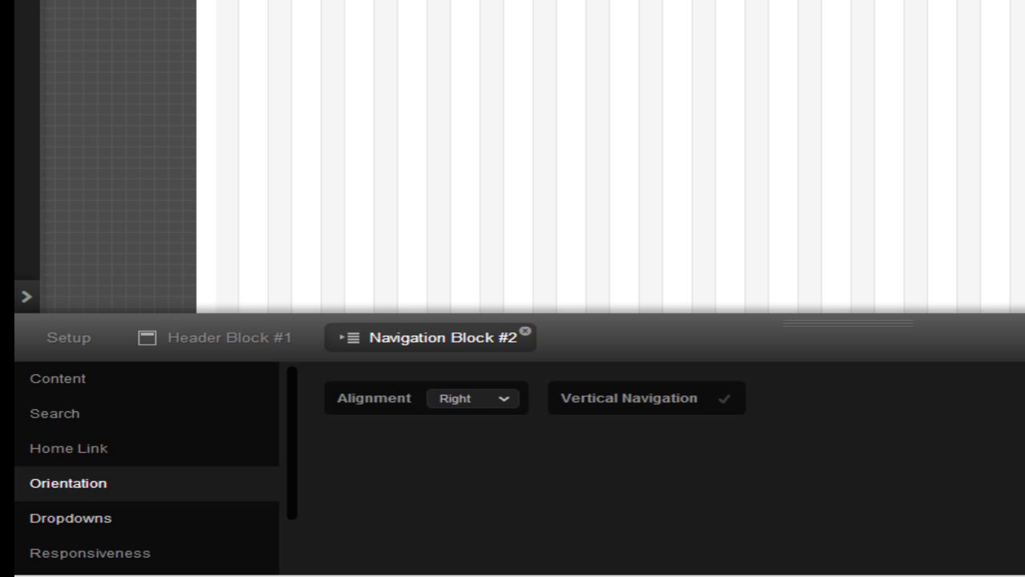
Set the Navigation block's alias to nav in its configuration options
{"action": "scroll", "coordinate": [147, 469], "scroll_direction": "down", "scroll_amount": 1}
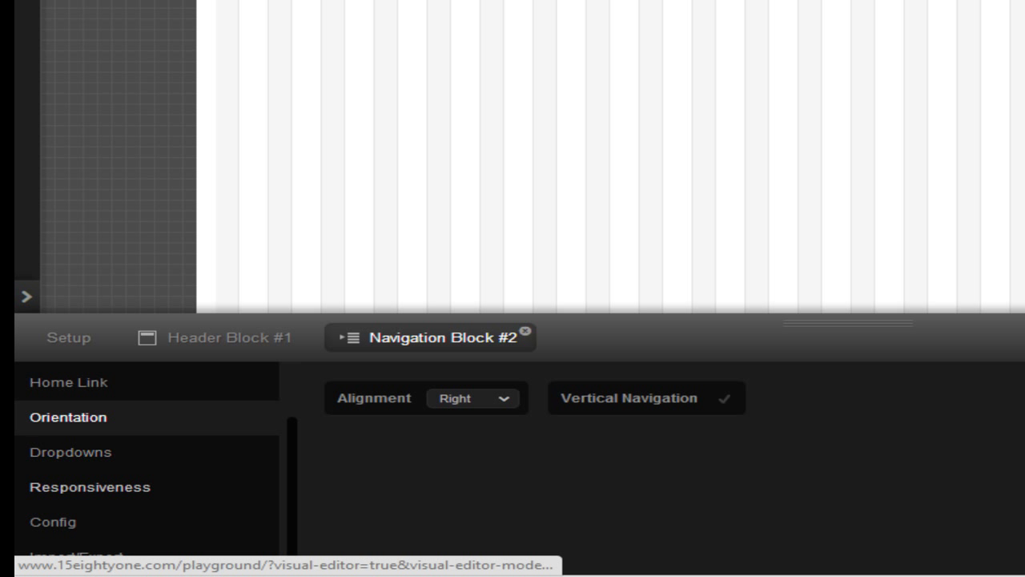
{"action": "left_click", "coordinate": [53, 522]}
{"action": "left_click", "coordinate": [828, 398]}
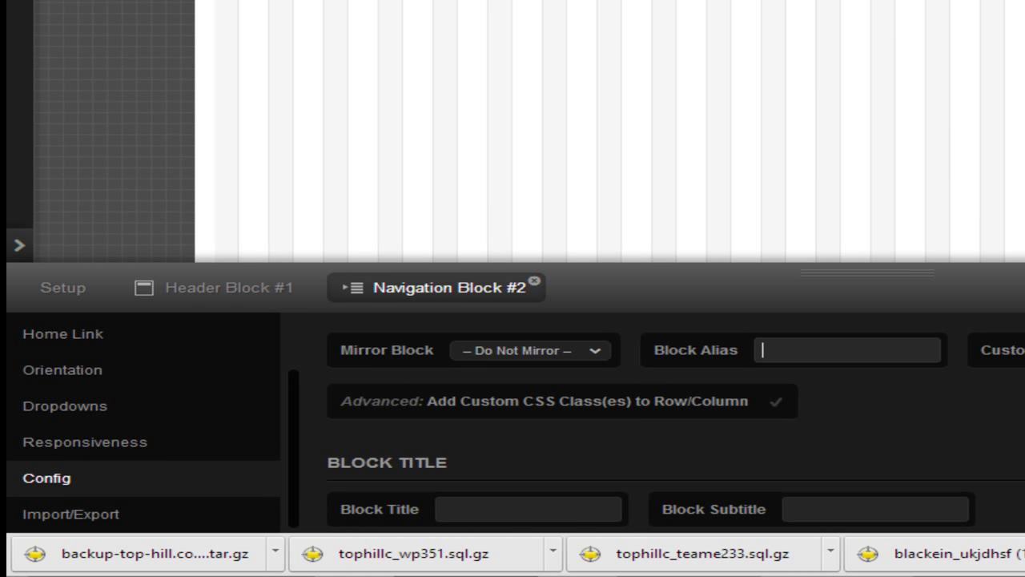
{"action": "type", "text": "Main"}
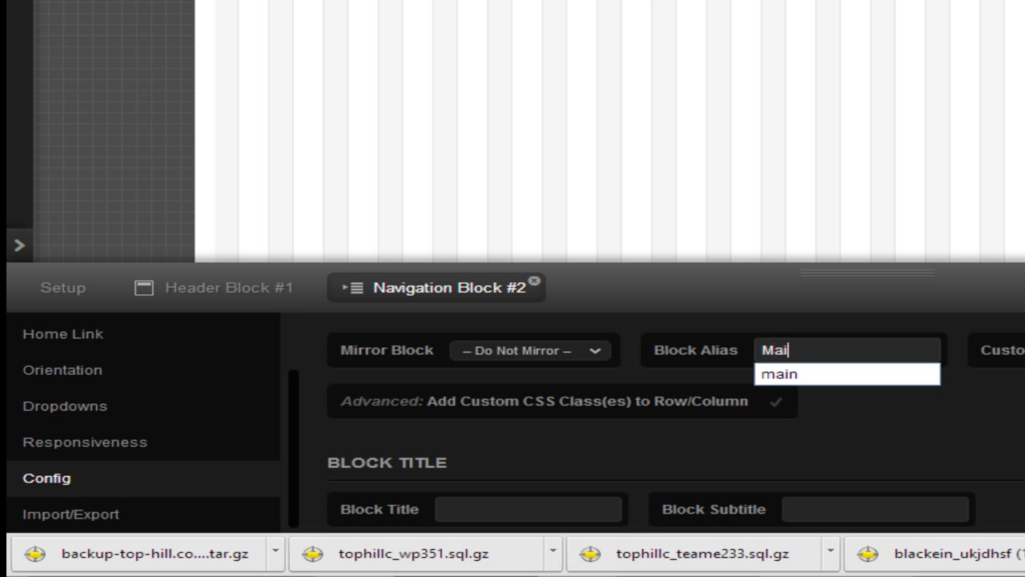
{"action": "key", "text": "BackSpace"}
{"action": "key", "text": "BackSpace"}
{"action": "key", "text": "BackSpace"}
{"action": "key", "text": "BackSpace"}
{"action": "type", "text": "nav"}
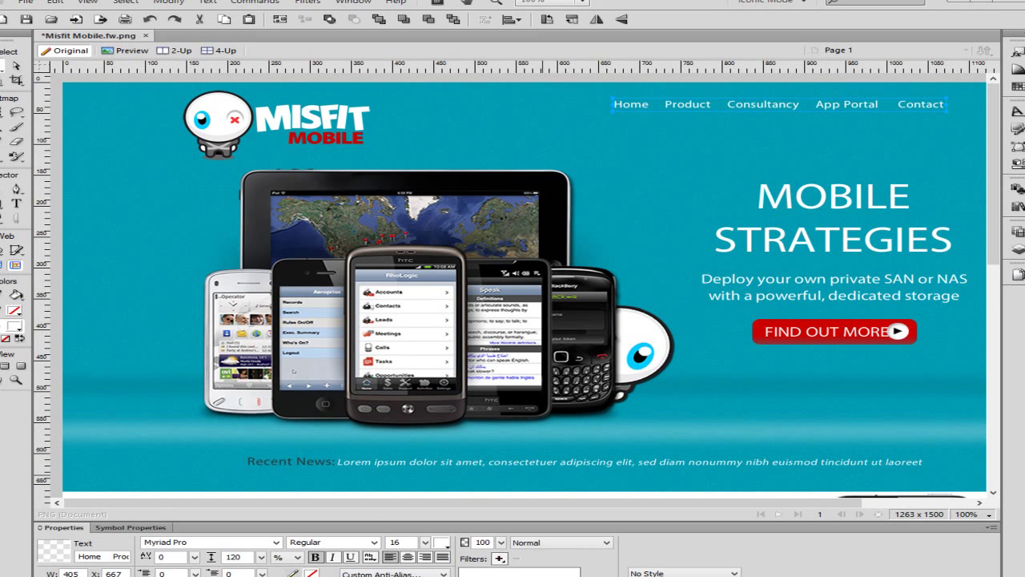
Return from the mockup to the Visual Editor and draw a tall, full-width Custom Code block below the logo and navigation
{"action": "left_click", "coordinate": [170, 521]}
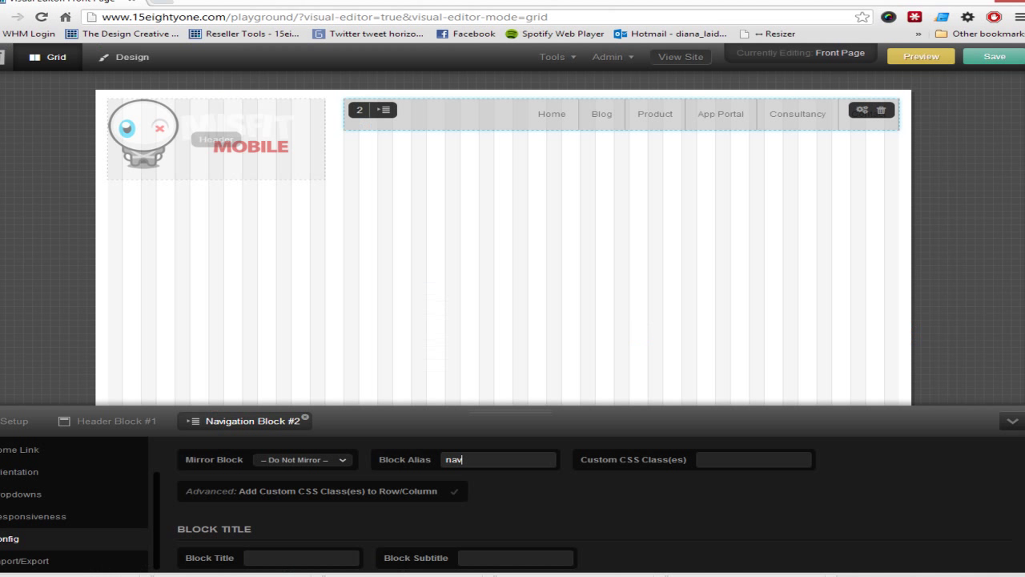
{"action": "left_click_drag", "start_coordinate": [109, 186], "coordinate": [899, 364]}
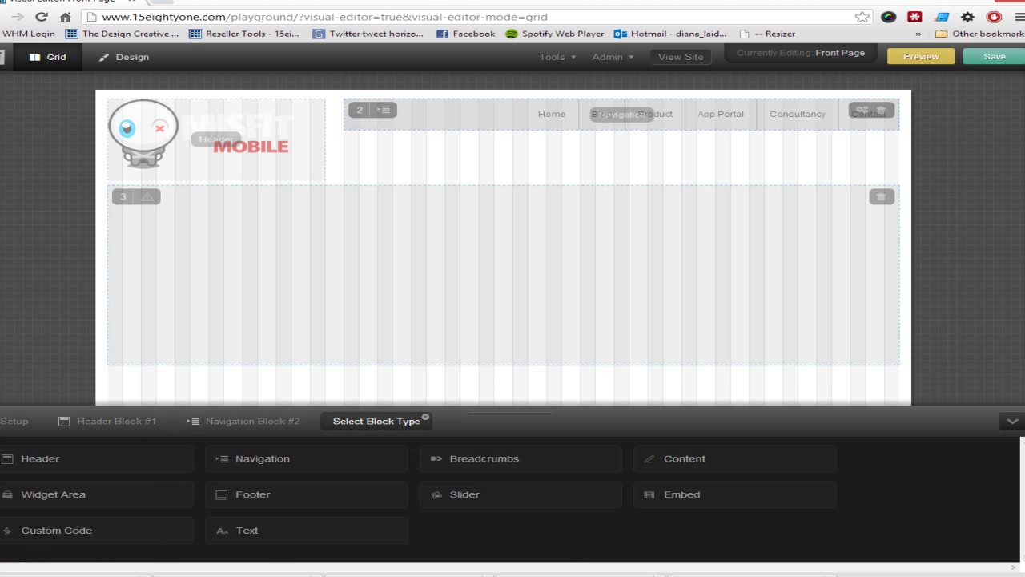
{"action": "left_click_drag", "start_coordinate": [503, 364], "coordinate": [503, 216]}
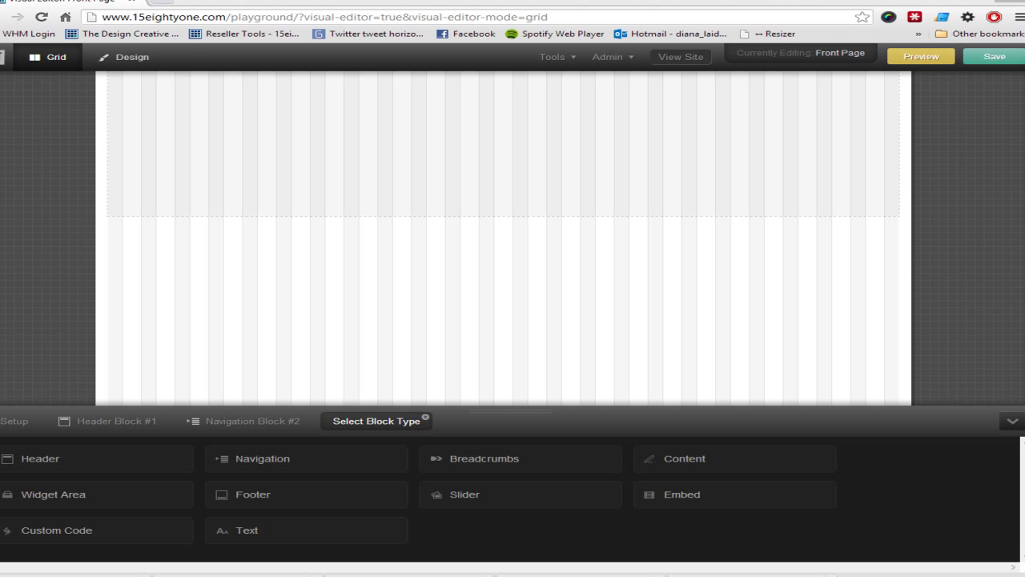
{"action": "left_click", "coordinate": [56, 530]}
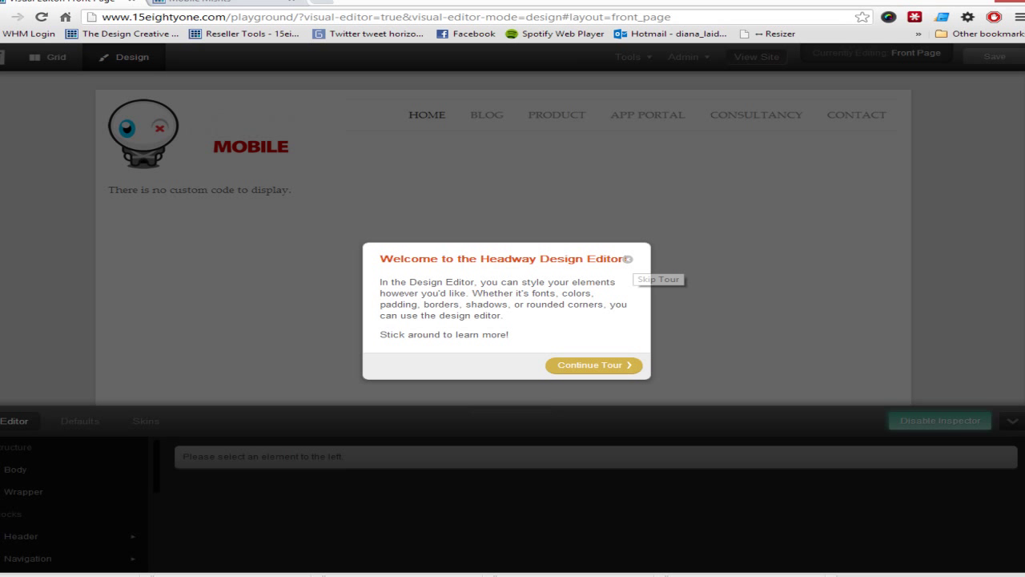
Skip the Design Editor tour, switch to the Misfit Mobile.fw.png mockup in Fireworks and copy the fill colour's hex value #FFFFFF
{"action": "left_click", "coordinate": [628, 259]}
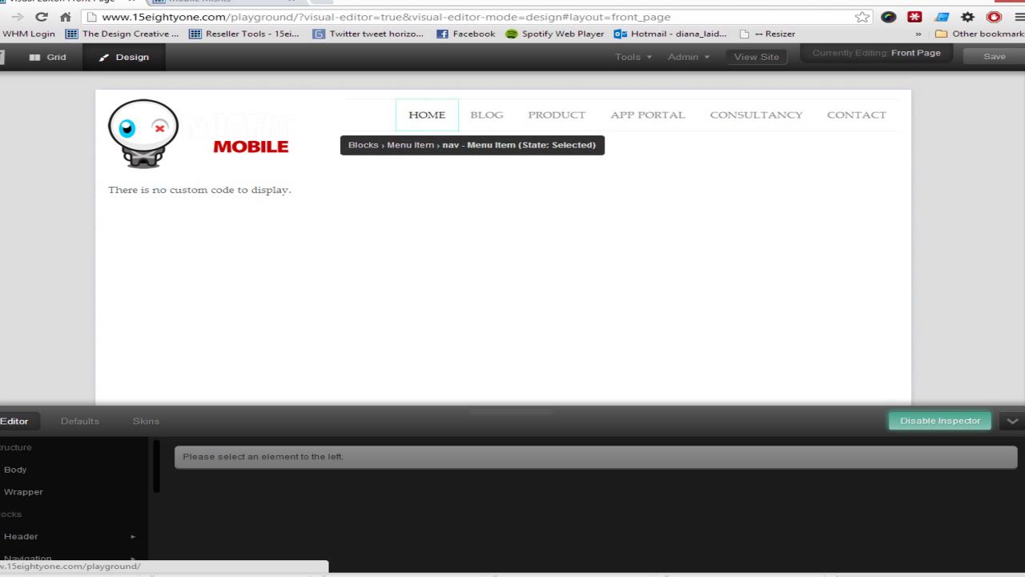
{"action": "left_click", "coordinate": [263, 575]}
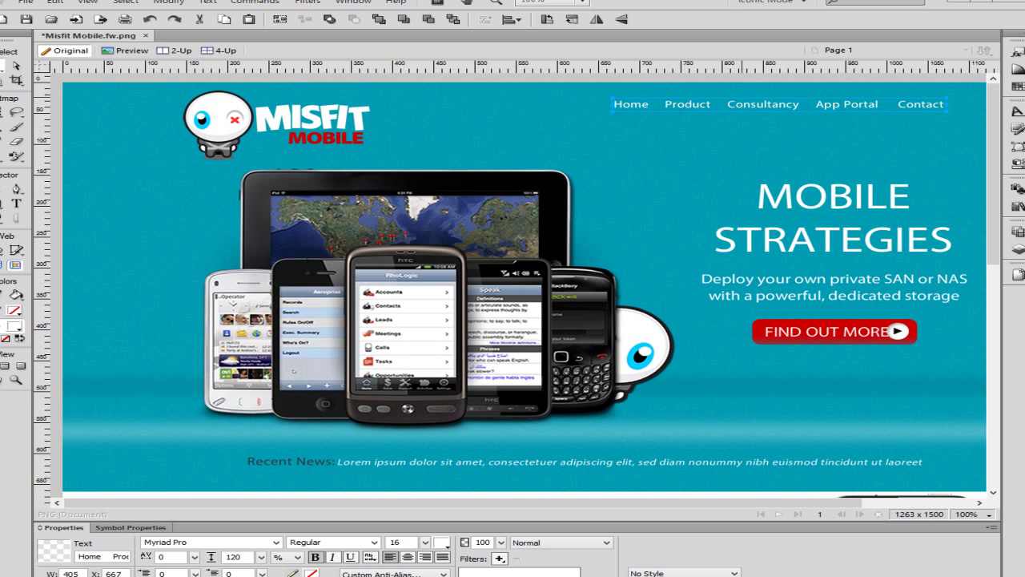
{"action": "left_click", "coordinate": [2, 295]}
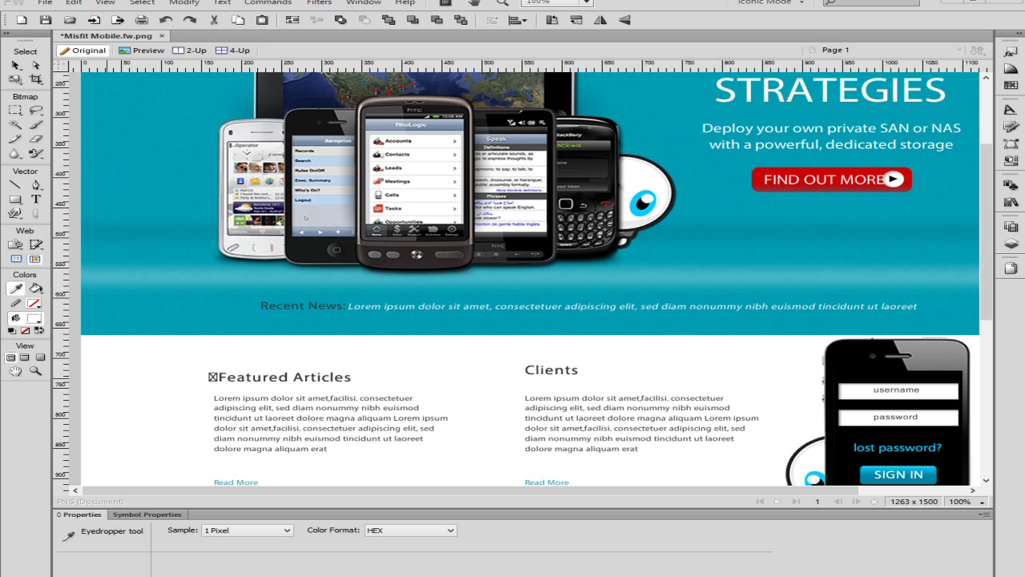
{"action": "left_click", "coordinate": [34, 318]}
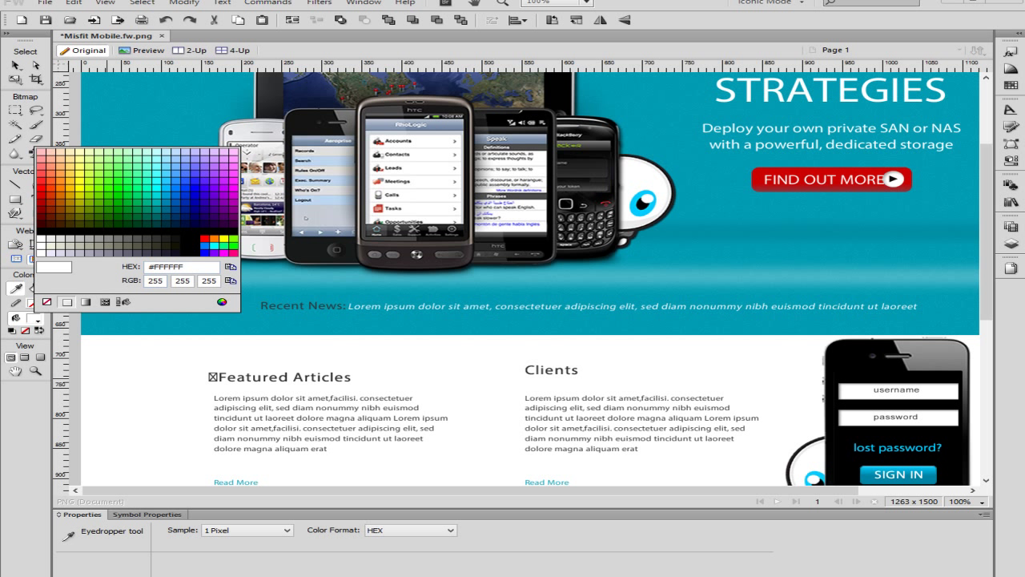
{"action": "left_click", "coordinate": [231, 266]}
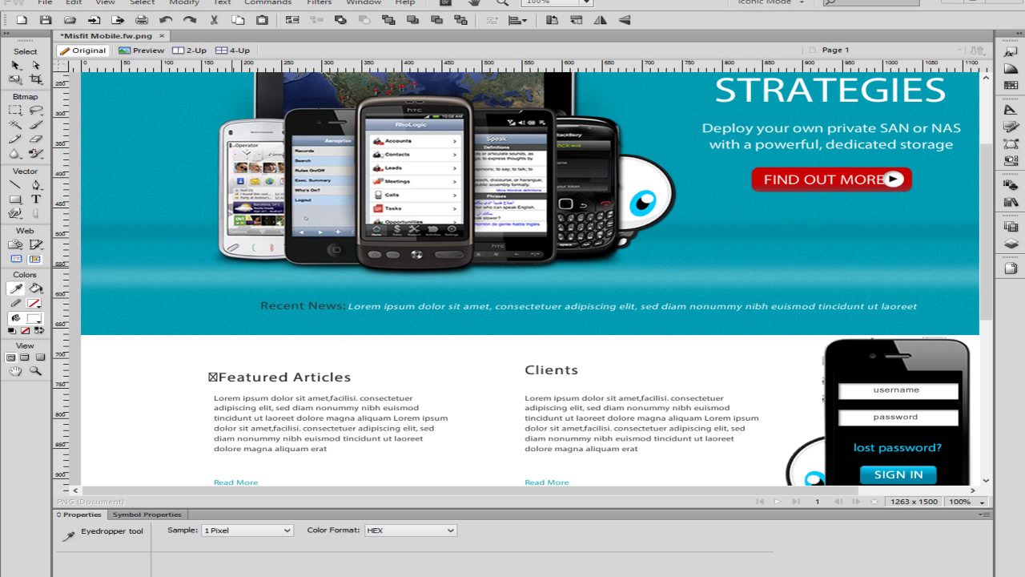
Switch back to the Visual Editor and set the Body element's background colour to #FFFFFF
{"action": "mouse_move", "coordinate": [275, 575]}
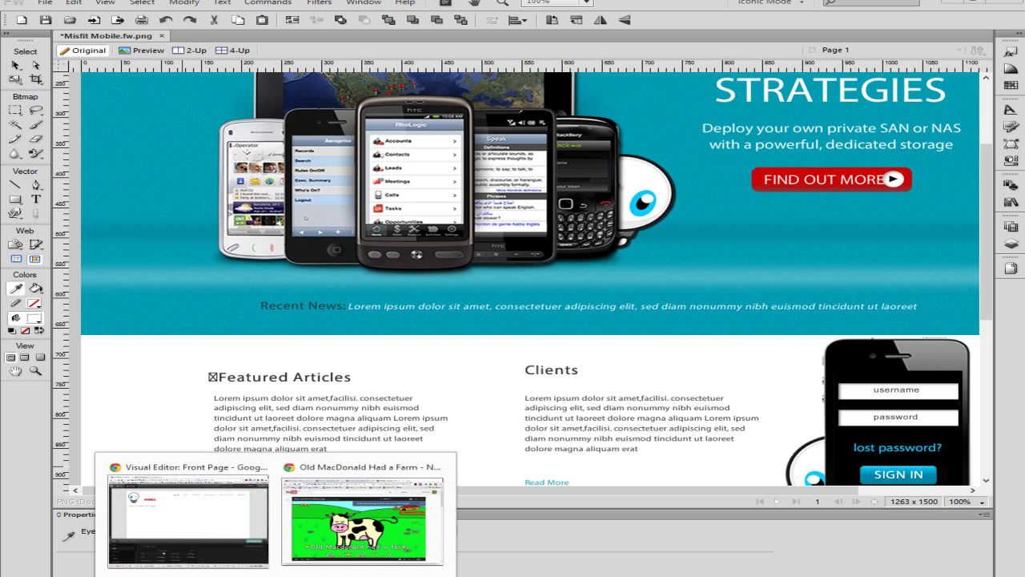
{"action": "left_click", "coordinate": [189, 516]}
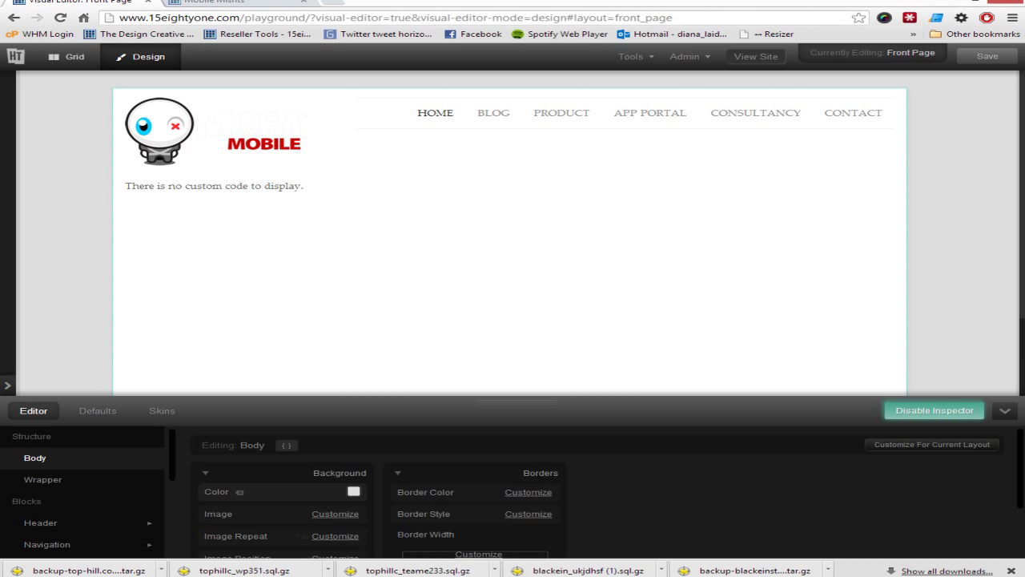
{"action": "left_click", "coordinate": [353, 490]}
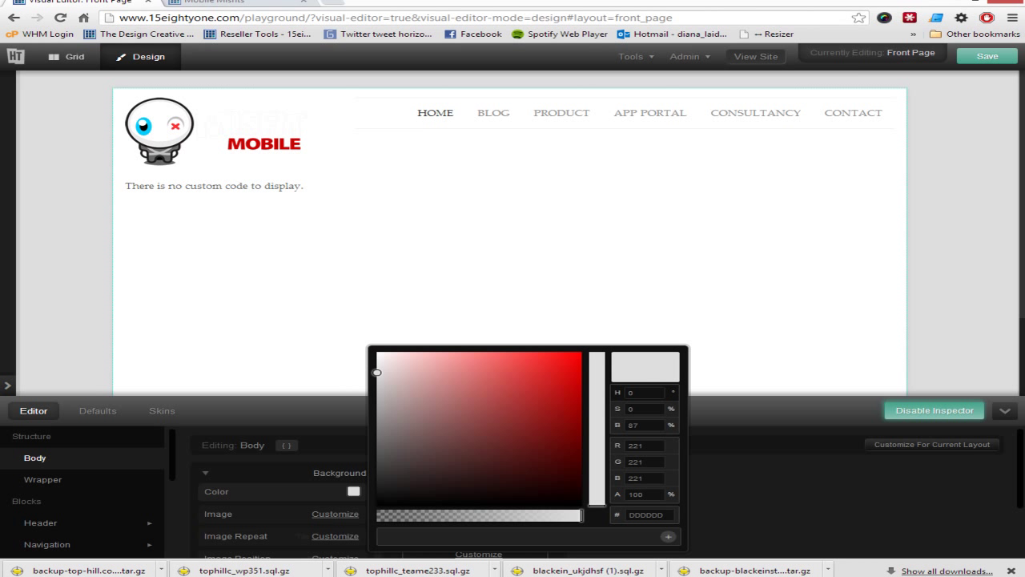
{"action": "left_click_drag", "start_coordinate": [664, 515], "coordinate": [628, 515]}
{"action": "type", "text": "#FFFFFF"}
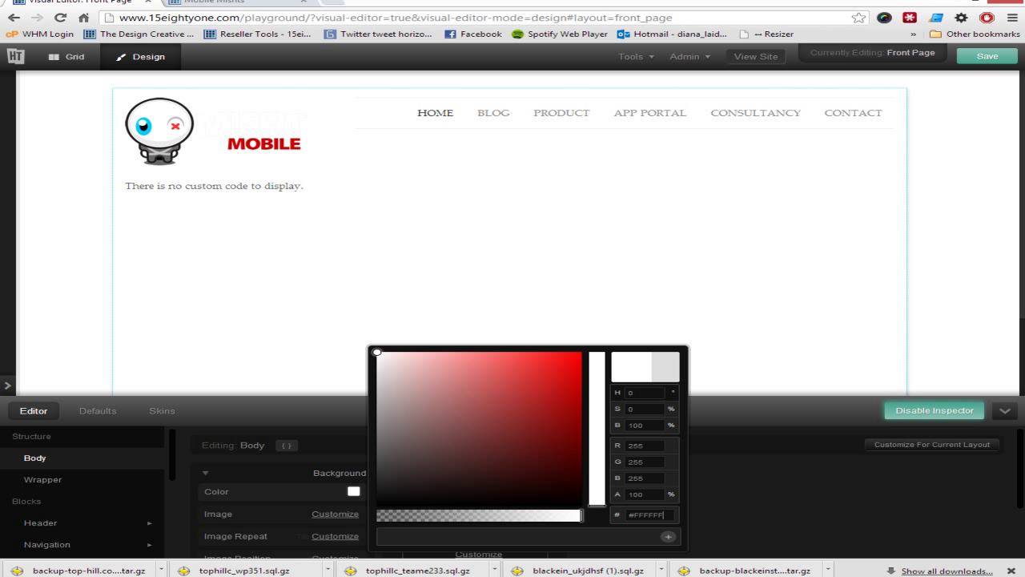
{"action": "key", "text": "Return"}
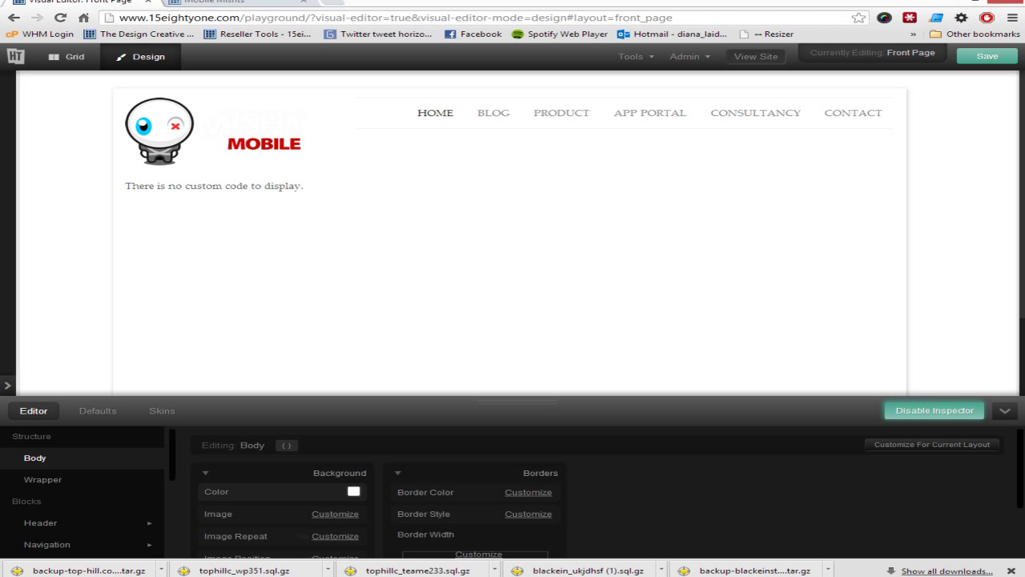
Upload bg.gif from the assets folder and use it as the Body element's background image
{"action": "left_click", "coordinate": [336, 513]}
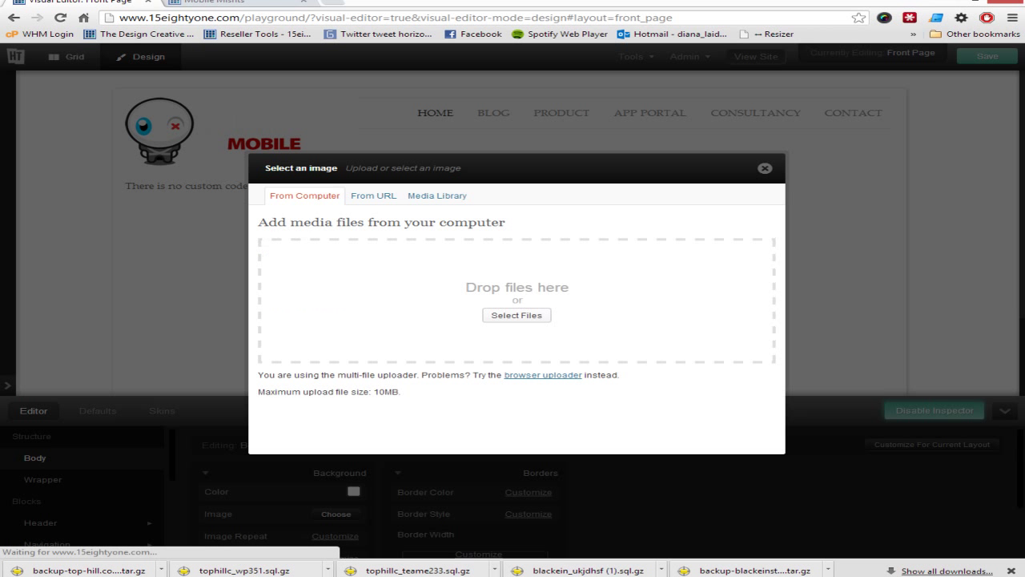
{"action": "left_click", "coordinate": [517, 314]}
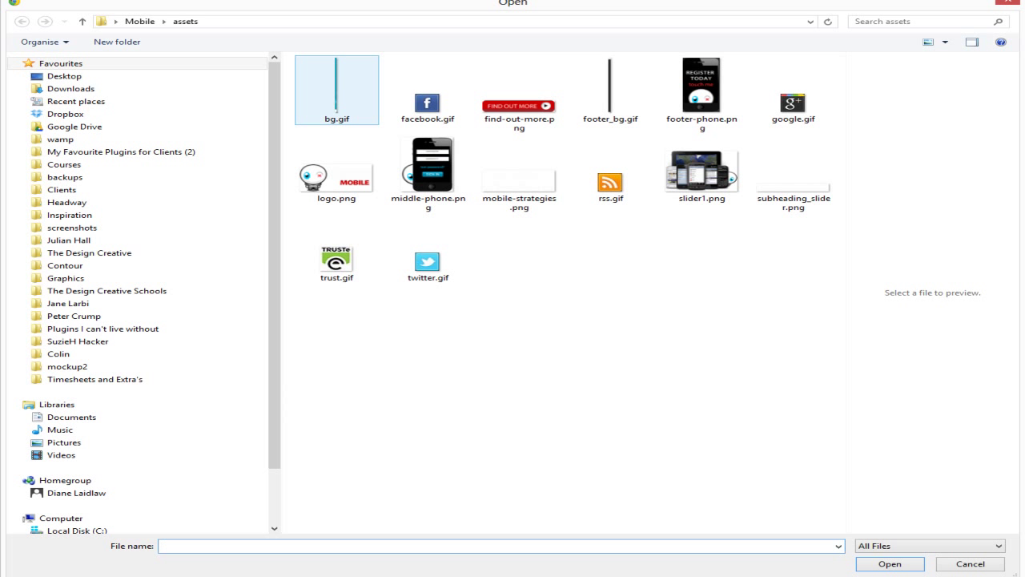
{"action": "double_click", "coordinate": [336, 88]}
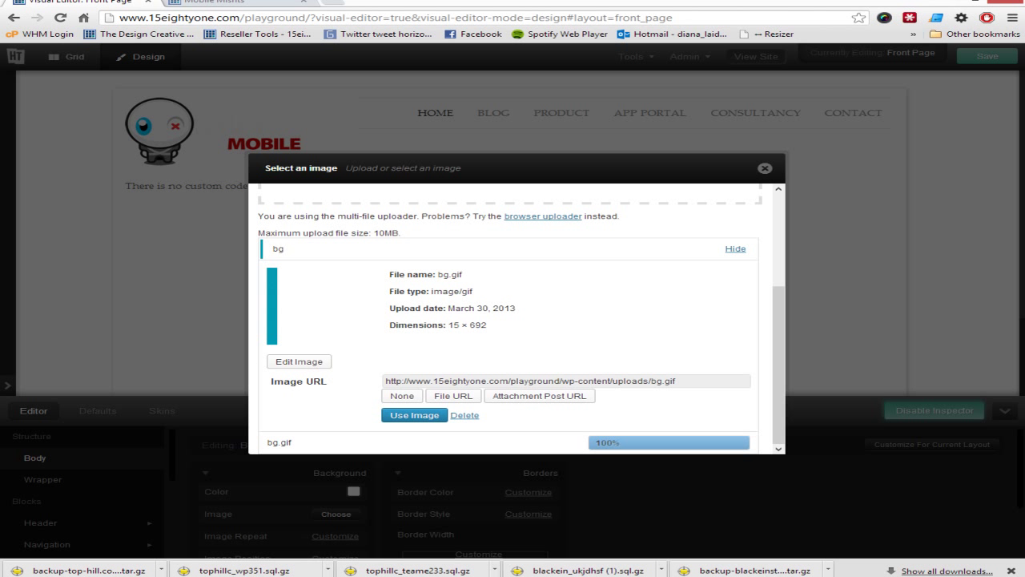
{"action": "left_click", "coordinate": [414, 415]}
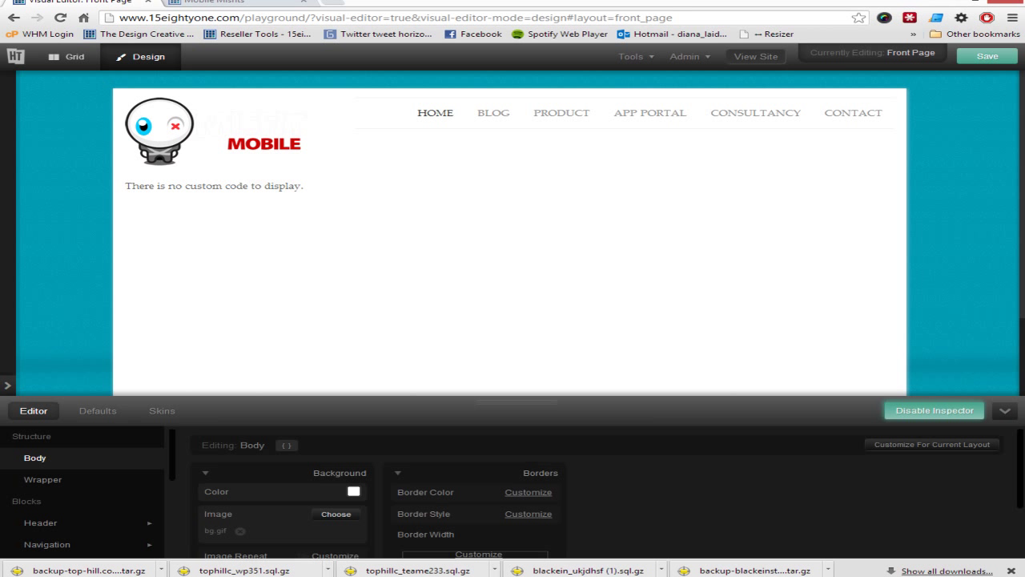
Set the Body background's image repeat to Tile Horizontally and check how it renders down the page
{"action": "scroll", "coordinate": [200, 233], "scroll_direction": "down", "scroll_amount": 2}
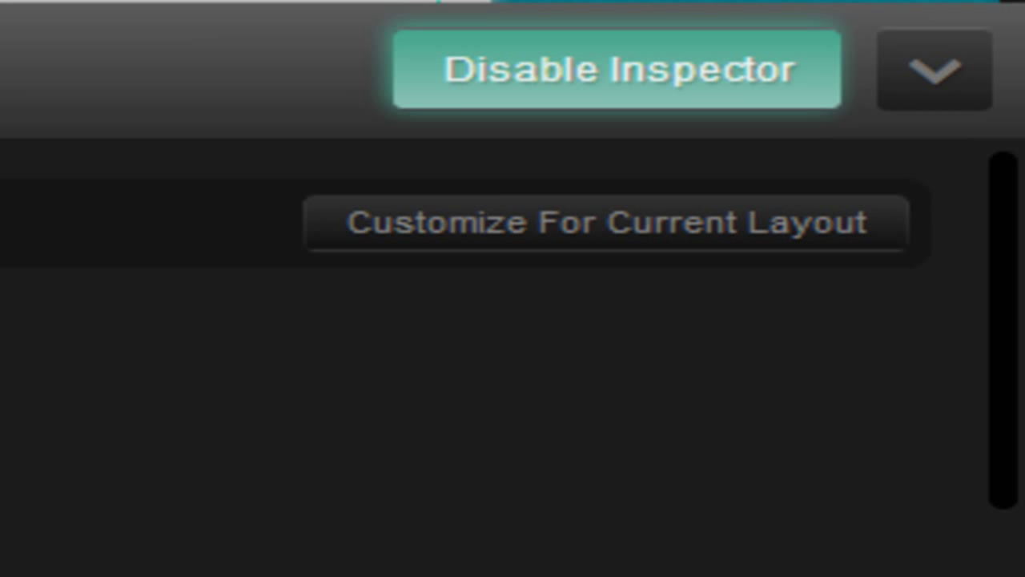
{"action": "scroll", "coordinate": [512, 356], "scroll_direction": "down", "scroll_amount": 2}
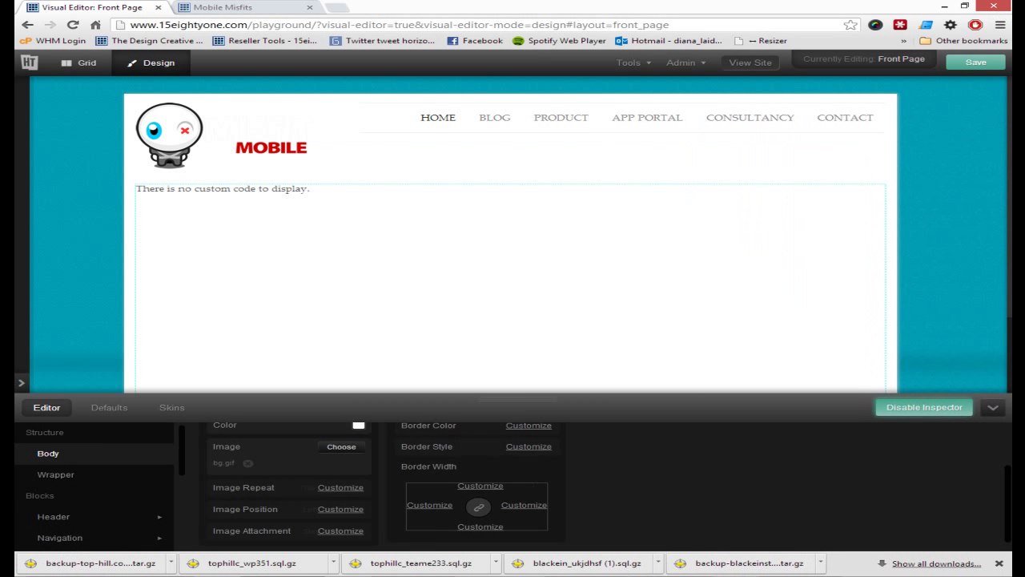
{"action": "left_click", "coordinate": [340, 487]}
{"action": "left_click", "coordinate": [330, 486]}
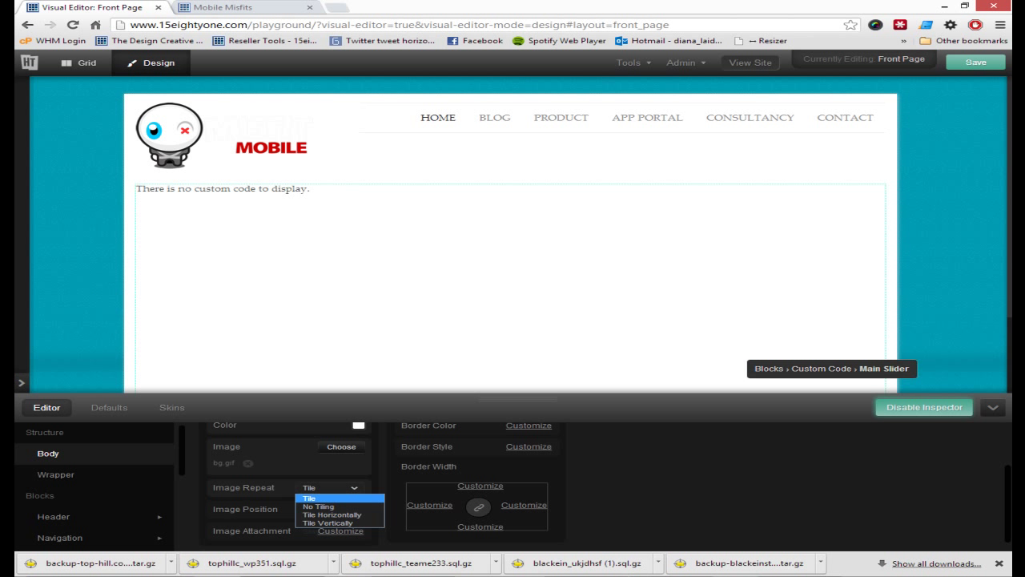
{"action": "key", "text": "Return"}
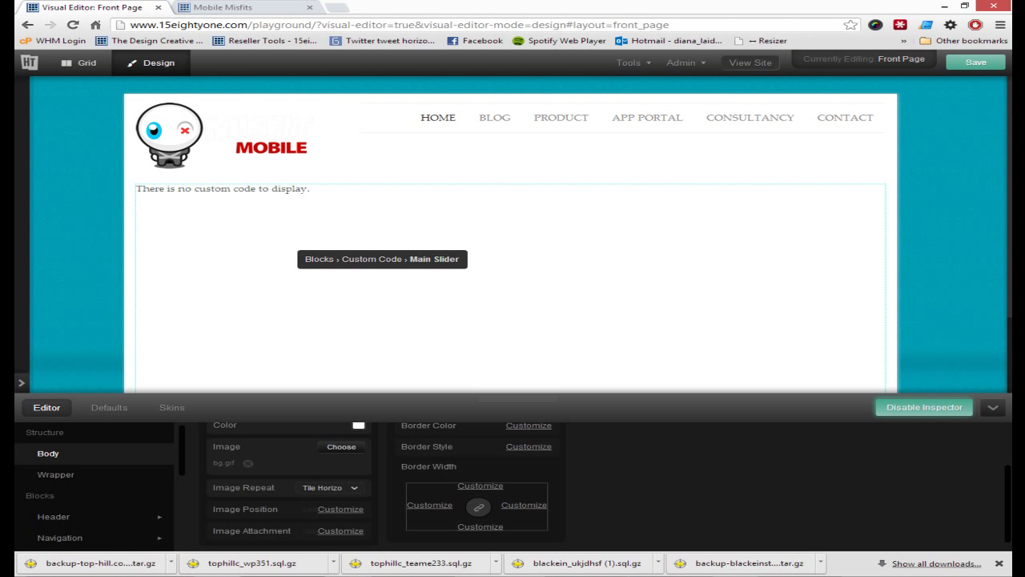
{"action": "scroll", "coordinate": [377, 264], "scroll_direction": "down", "scroll_amount": 1}
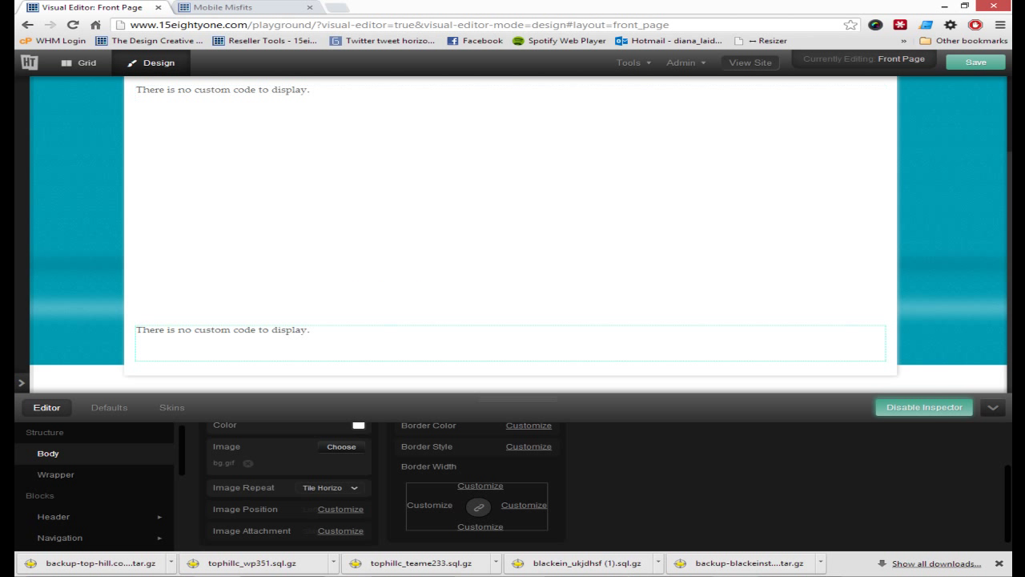
{"action": "scroll", "coordinate": [513, 233], "scroll_direction": "up", "scroll_amount": 1}
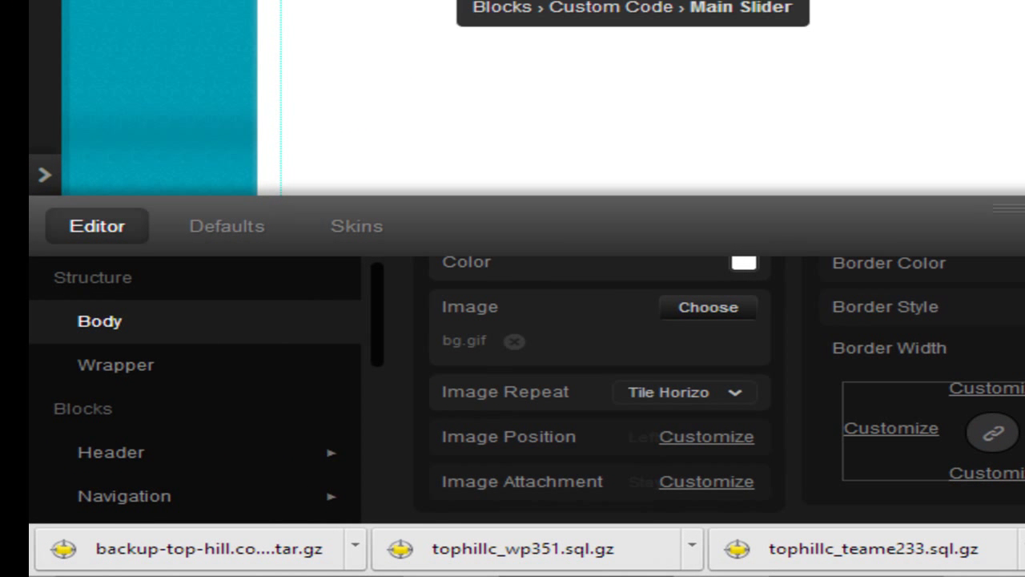
Set the Wrapper's top margin to 0 and its bottom margin to 10 px
{"action": "left_click", "coordinate": [115, 364]}
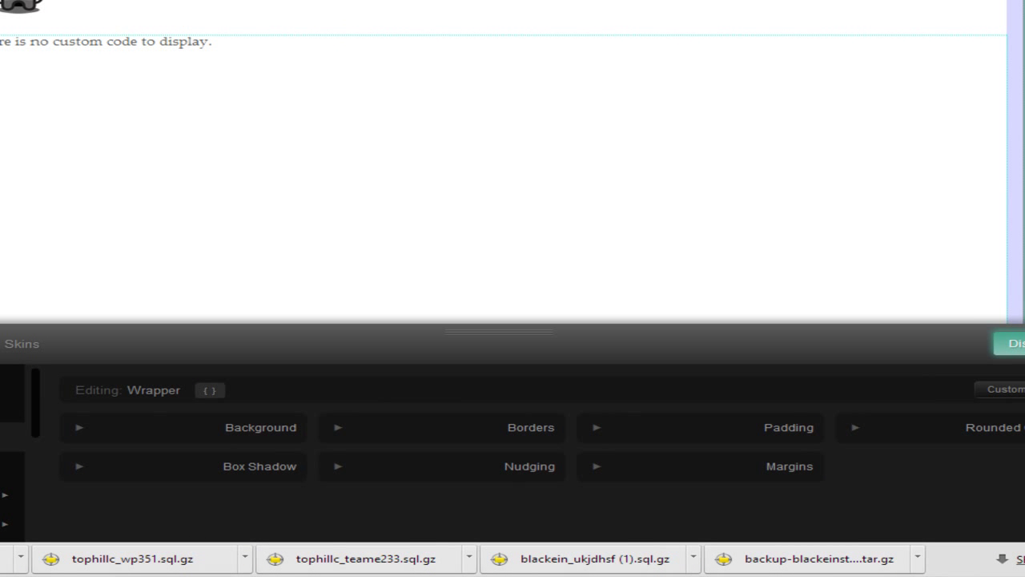
{"action": "left_click", "coordinate": [700, 466]}
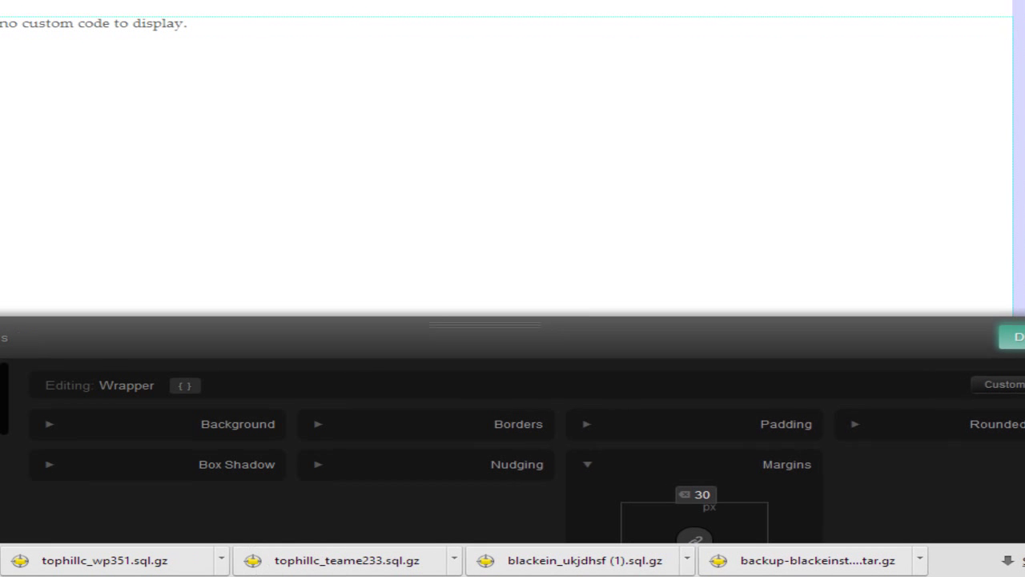
{"action": "left_click", "coordinate": [708, 495]}
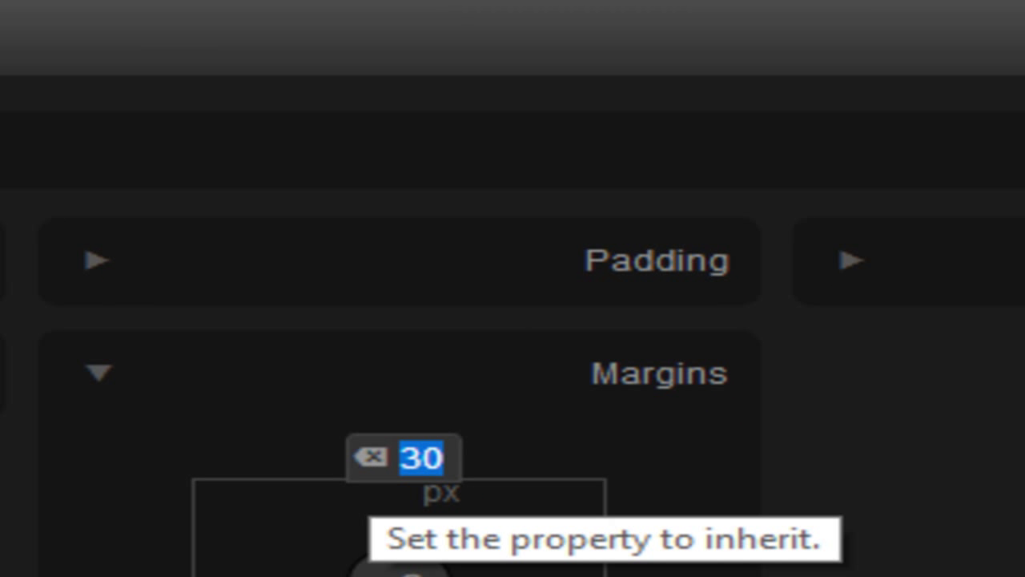
{"action": "type", "text": "0"}
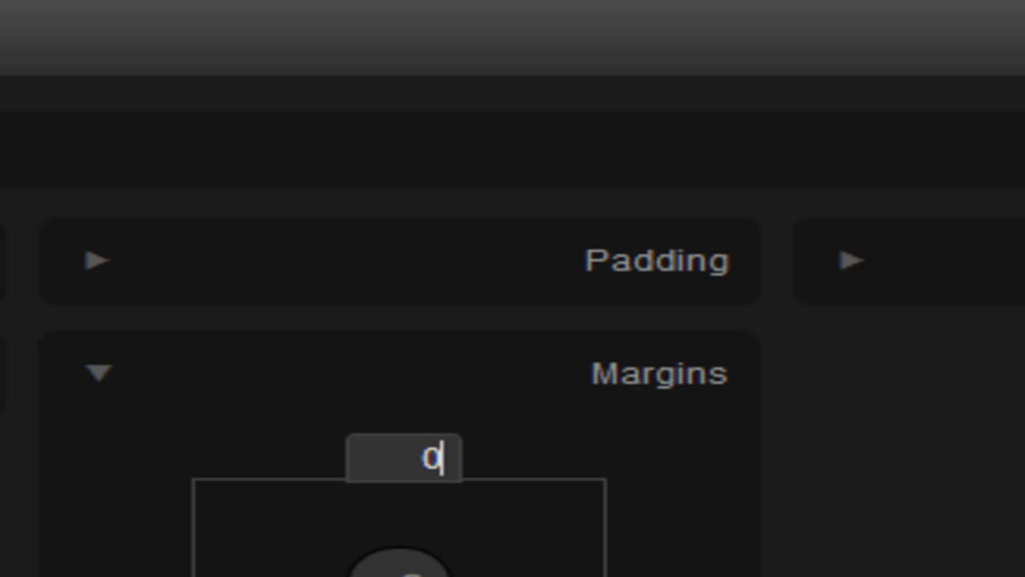
{"action": "scroll", "coordinate": [403, 496], "scroll_direction": "down", "scroll_amount": 3}
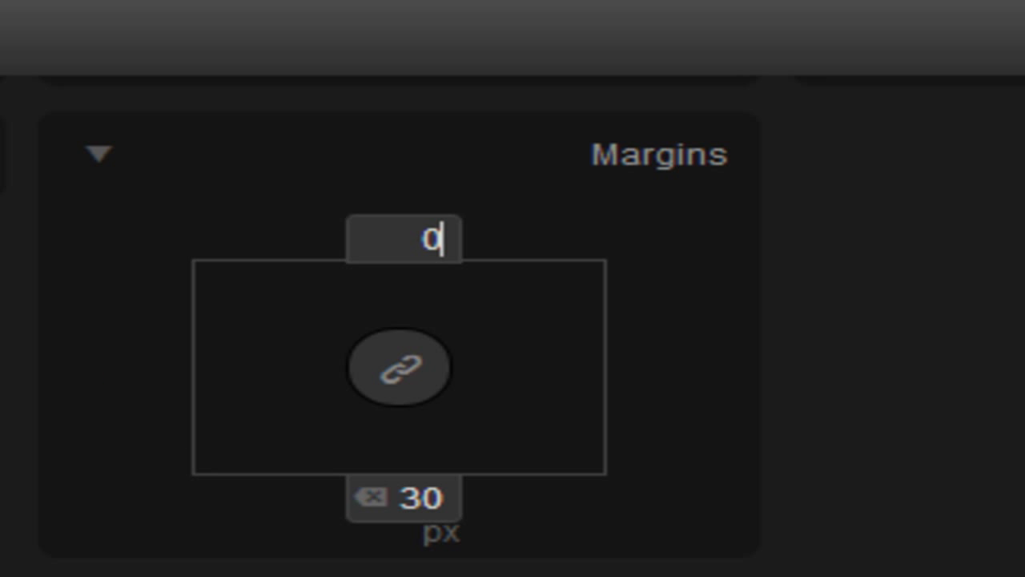
{"action": "left_click", "coordinate": [421, 498]}
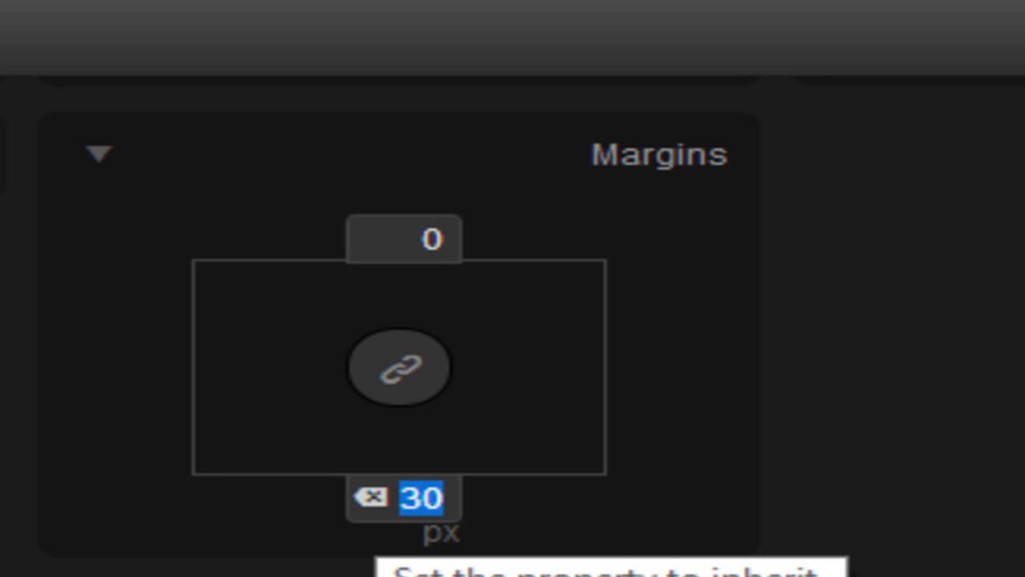
{"action": "type", "text": "0"}
{"action": "key", "text": "BackSpace"}
{"action": "type", "text": "10"}
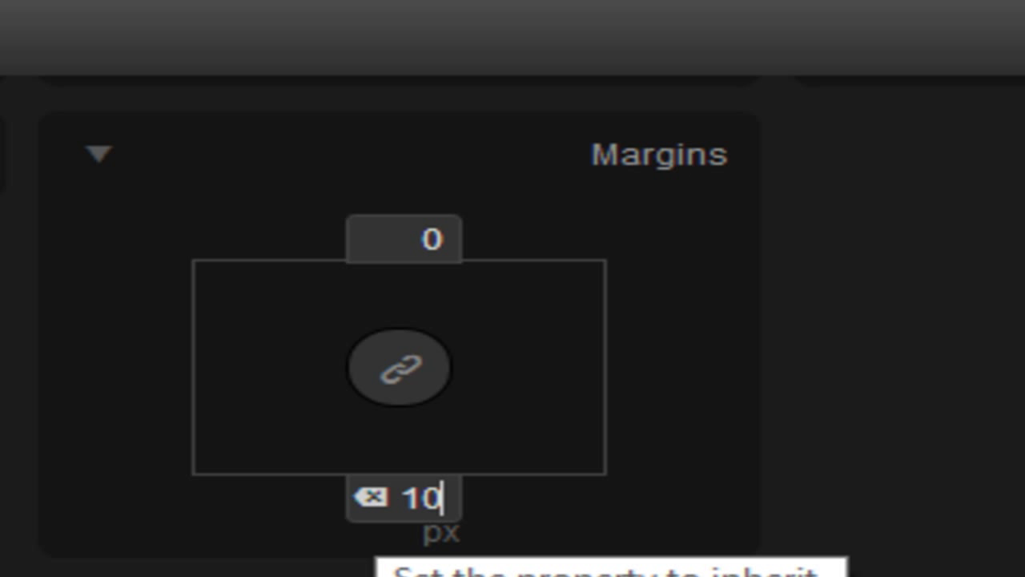
{"action": "left_click", "coordinate": [399, 366]}
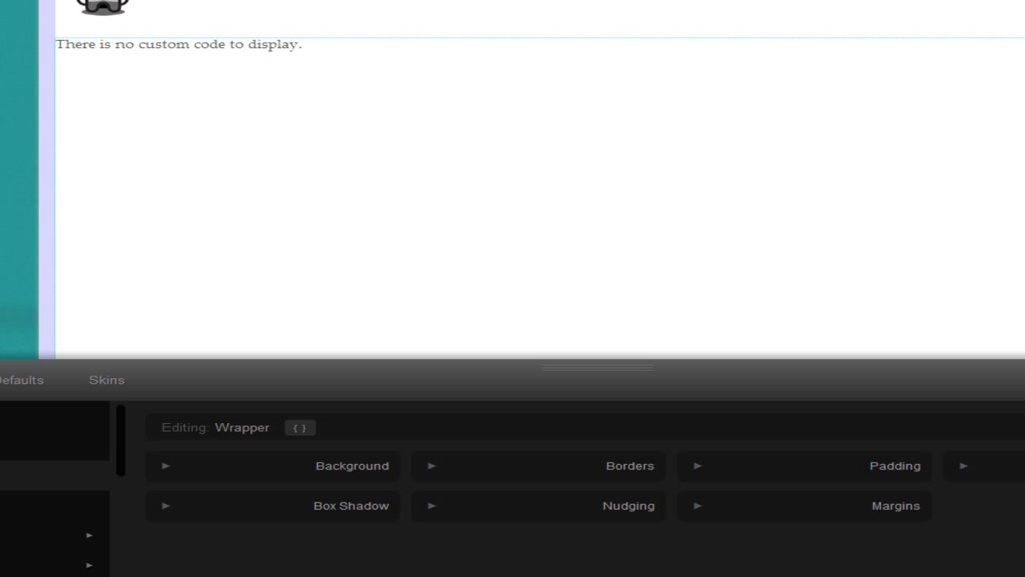
Set the Wrapper's top padding to 1 px and its bottom padding to 0, with the sides unlocked
{"action": "left_click", "coordinate": [812, 465]}
{"action": "double_click", "coordinate": [813, 494]}
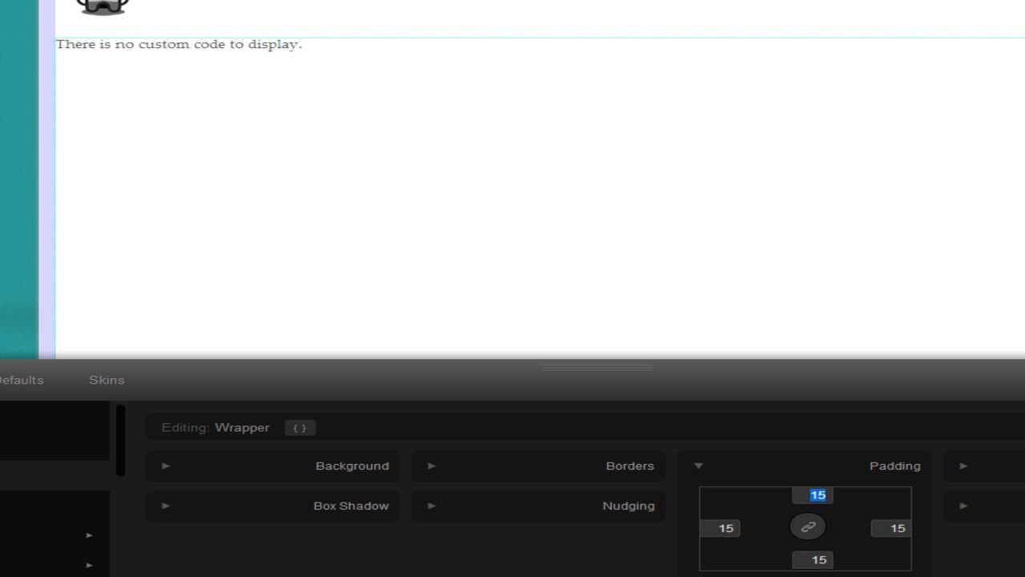
{"action": "type", "text": "1"}
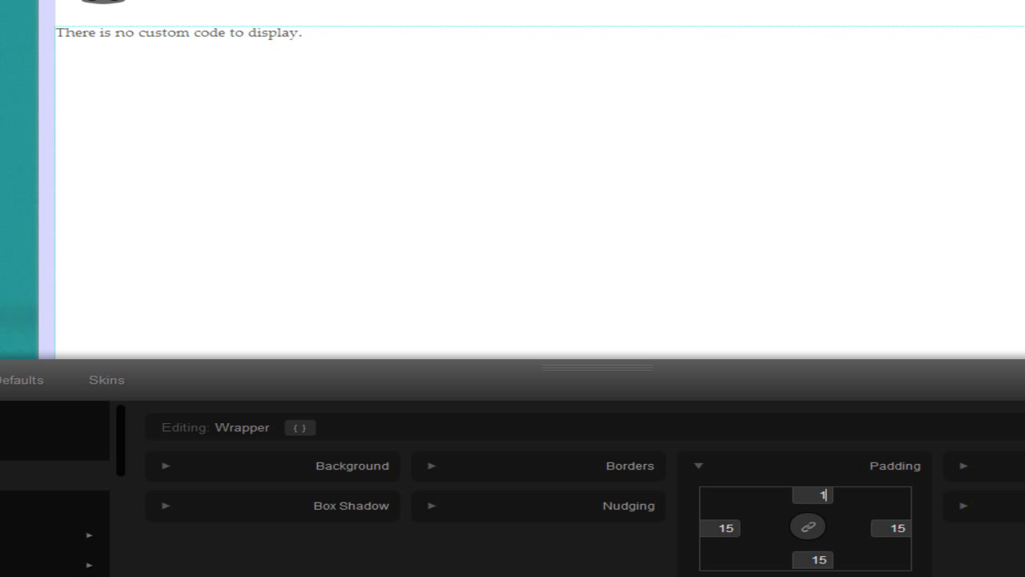
{"action": "left_click", "coordinate": [904, 528]}
{"action": "left_click", "coordinate": [807, 525]}
{"action": "scroll", "coordinate": [532, 180], "scroll_direction": "down", "scroll_amount": 1}
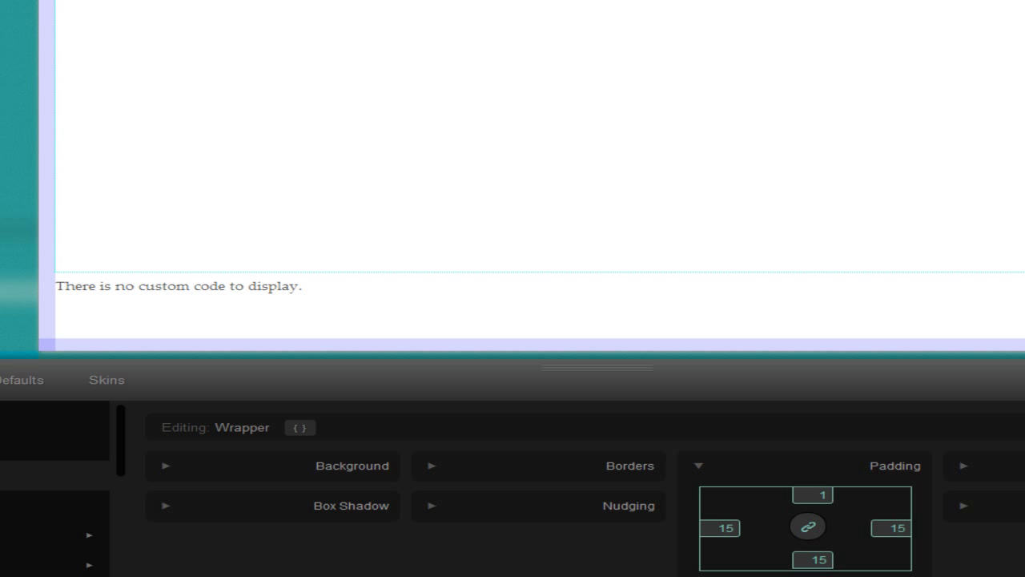
{"action": "left_click", "coordinate": [826, 560]}
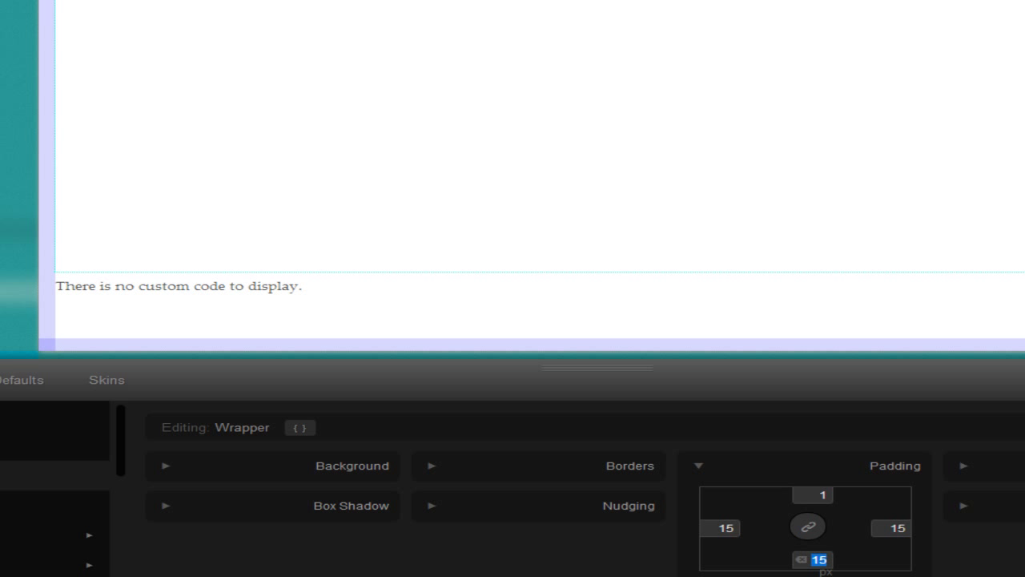
{"action": "type", "text": "0"}
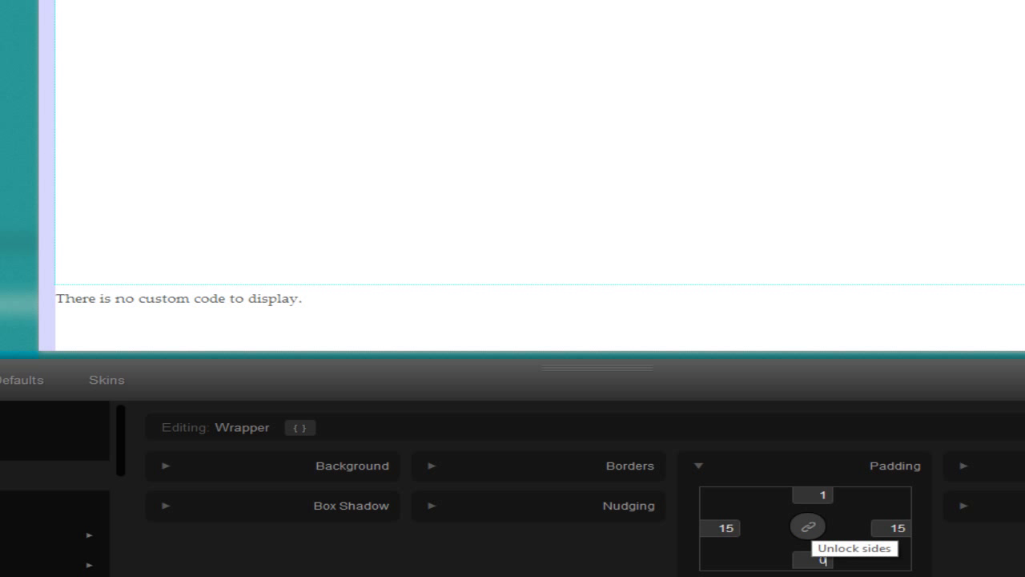
{"action": "left_click", "coordinate": [807, 526]}
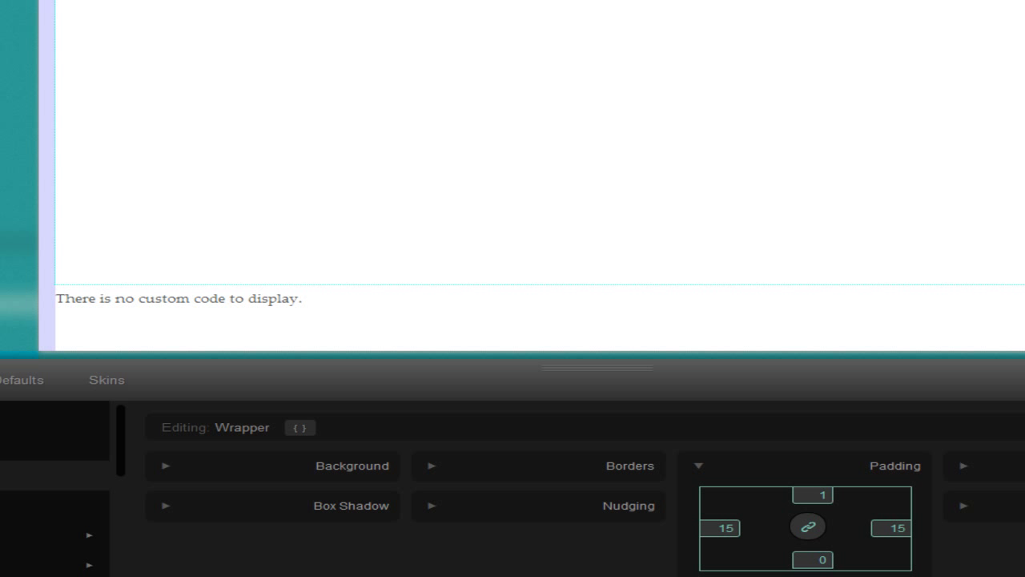
Make the Wrapper's background colour fully transparent by lowering its alpha to 0%
{"action": "left_click", "coordinate": [352, 465]}
{"action": "left_click", "coordinate": [371, 490]}
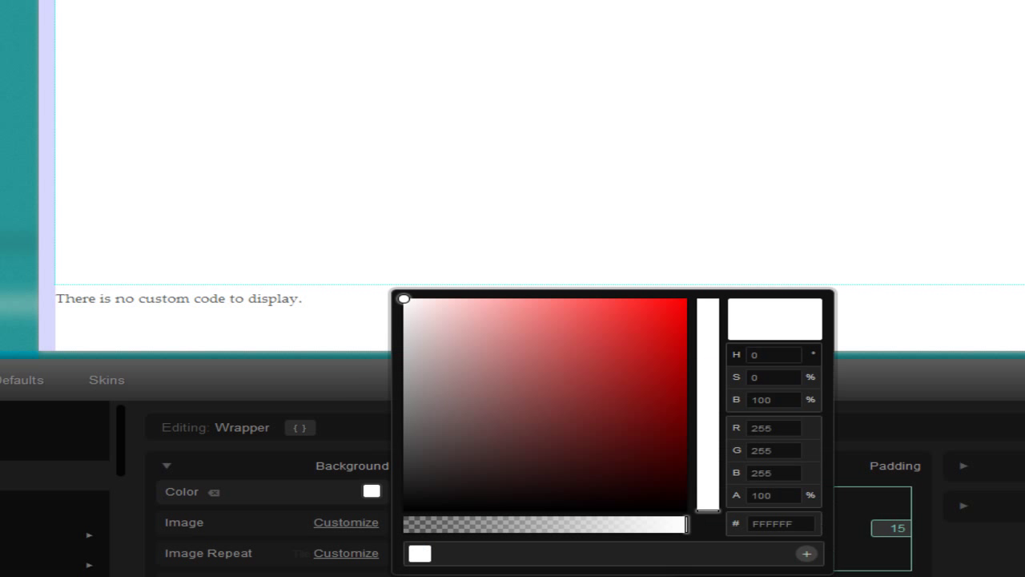
{"action": "left_click_drag", "start_coordinate": [686, 524], "coordinate": [404, 523]}
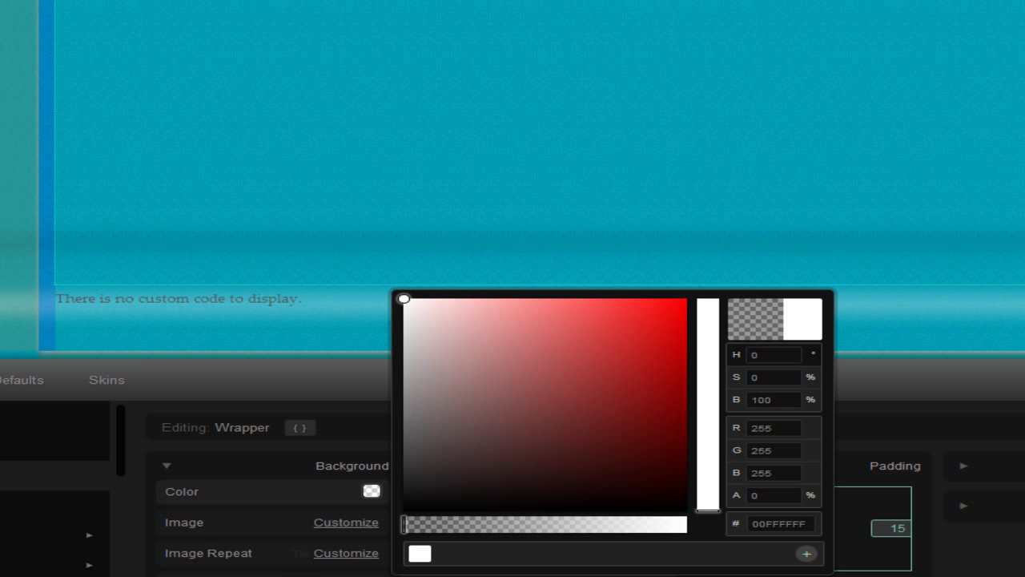
{"action": "key", "text": "Escape"}
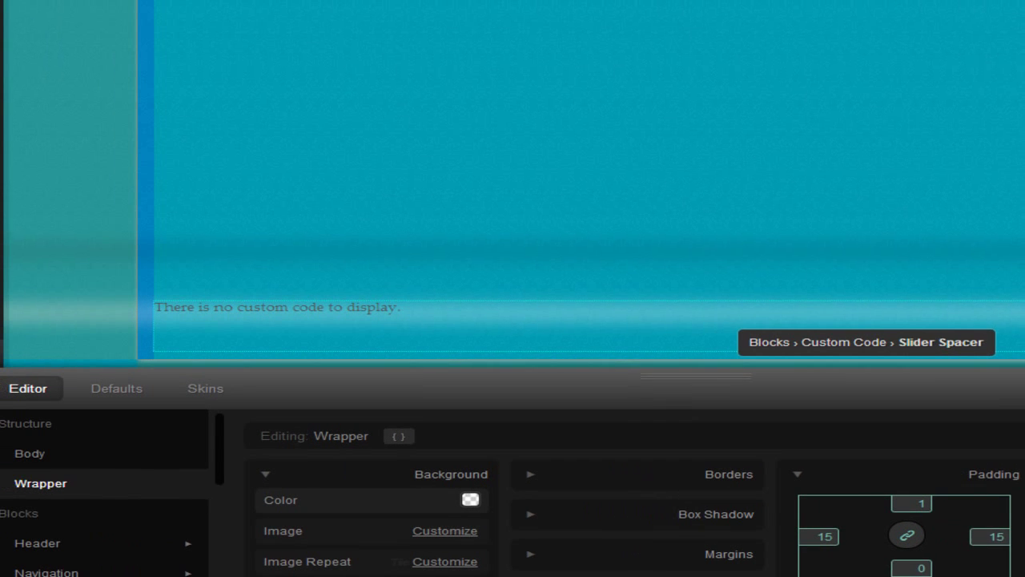
Set the Wrapper's box shadow horizontal offset, vertical offset and blur to 0 px
{"action": "scroll", "coordinate": [592, 185], "scroll_direction": "down", "scroll_amount": 3}
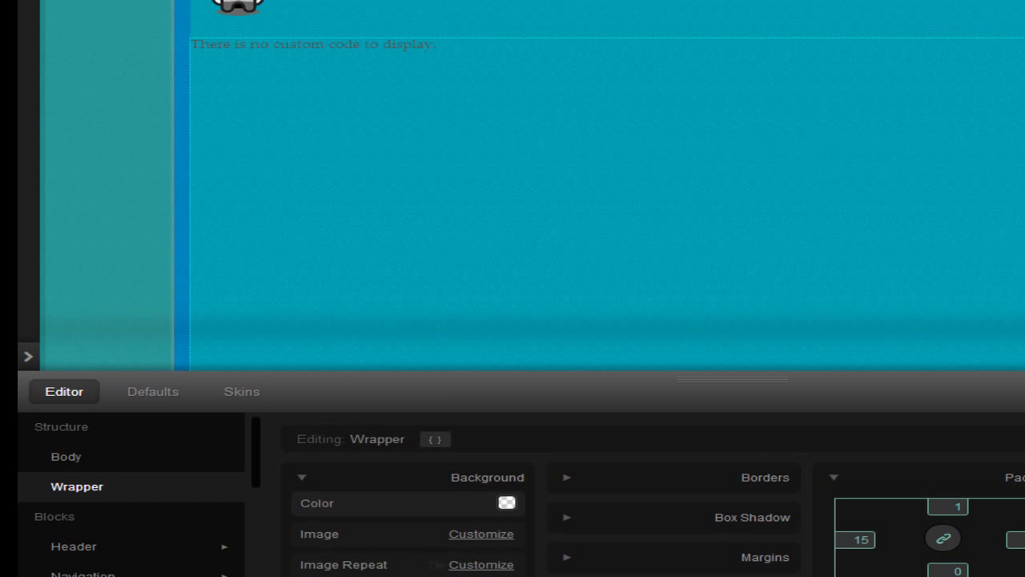
{"action": "left_click", "coordinate": [673, 516]}
{"action": "left_click", "coordinate": [754, 543]}
{"action": "type", "text": "0"}
{"action": "key", "text": "Tab"}
{"action": "type", "text": "0"}
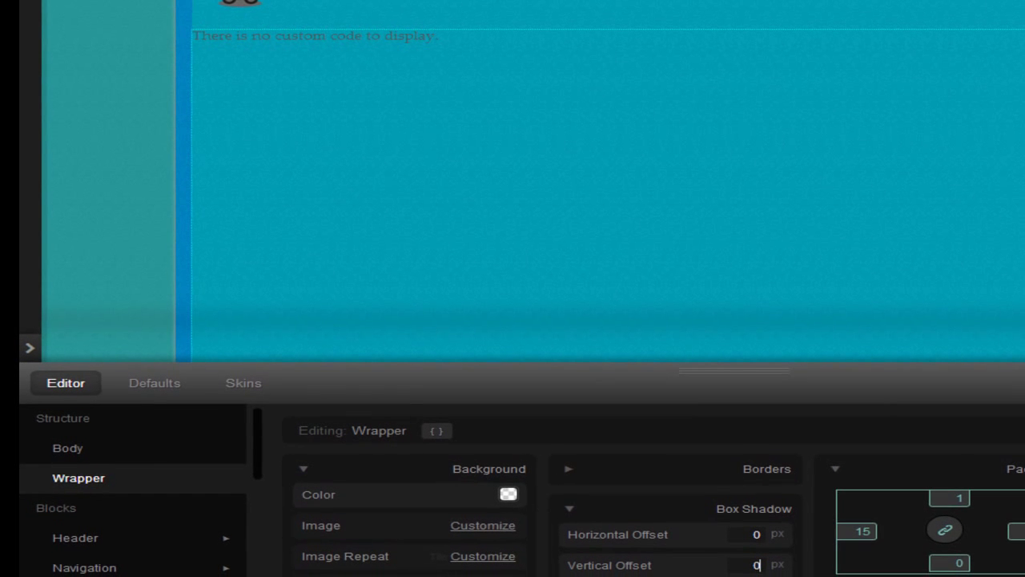
{"action": "key", "text": "Tab"}
{"action": "type", "text": "0"}
Set the Wrapper's box shadow colour to white with 0% alpha
{"action": "key", "text": "Tab"}
{"action": "key", "text": "Return"}
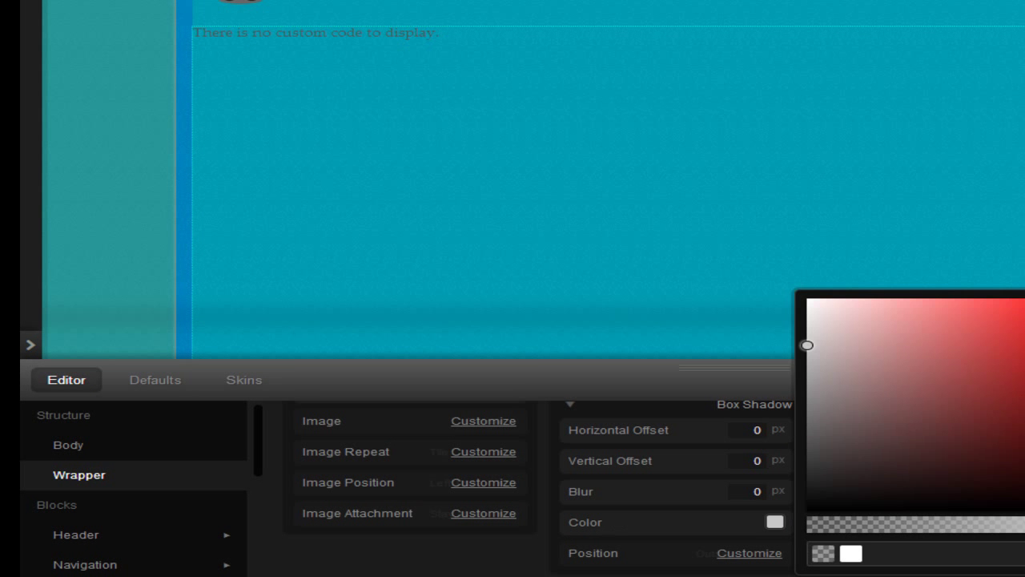
{"action": "left_click_drag", "start_coordinate": [862, 524], "coordinate": [579, 523]}
{"action": "left_click_drag", "start_coordinate": [578, 345], "coordinate": [578, 299]}
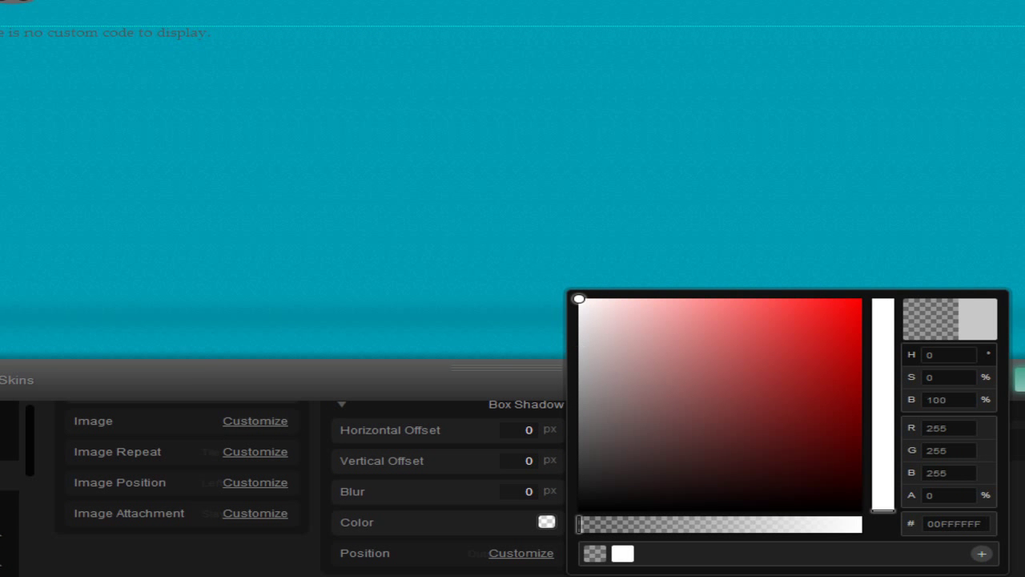
{"action": "key", "text": "Escape"}
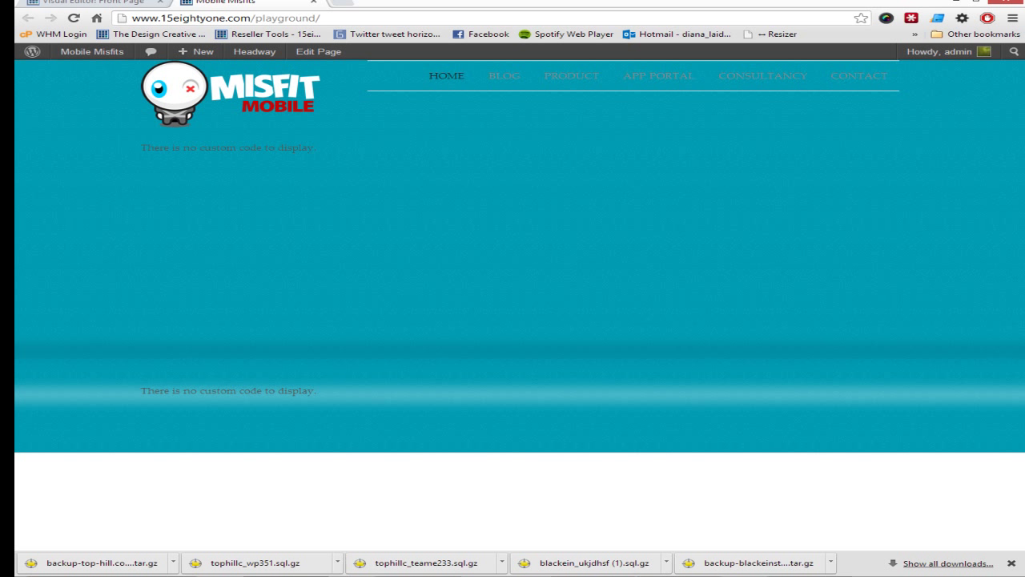
Switch from the live page to the Misfit Mobile mockup in Fireworks
{"action": "mouse_move", "coordinate": [417, 573]}
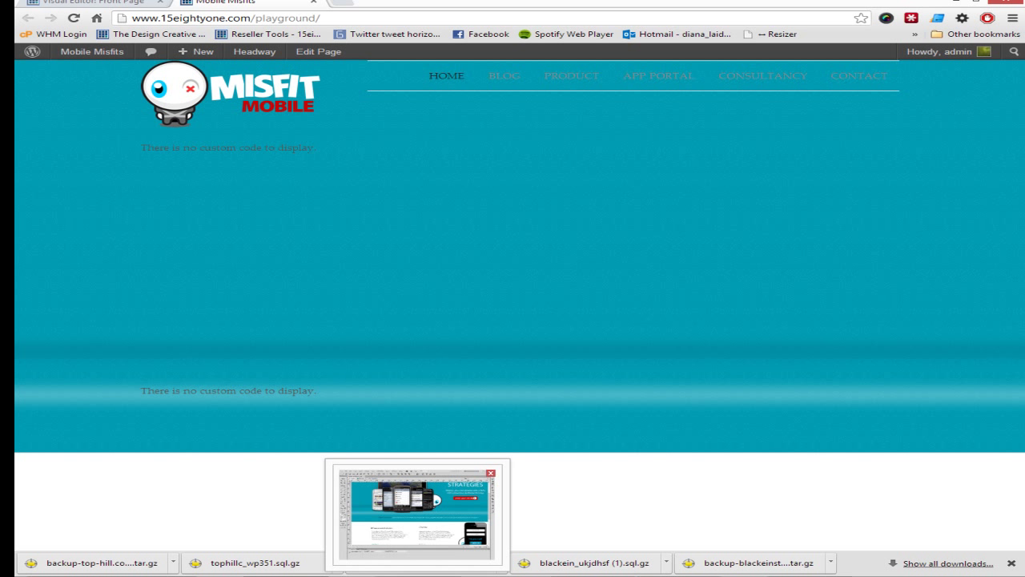